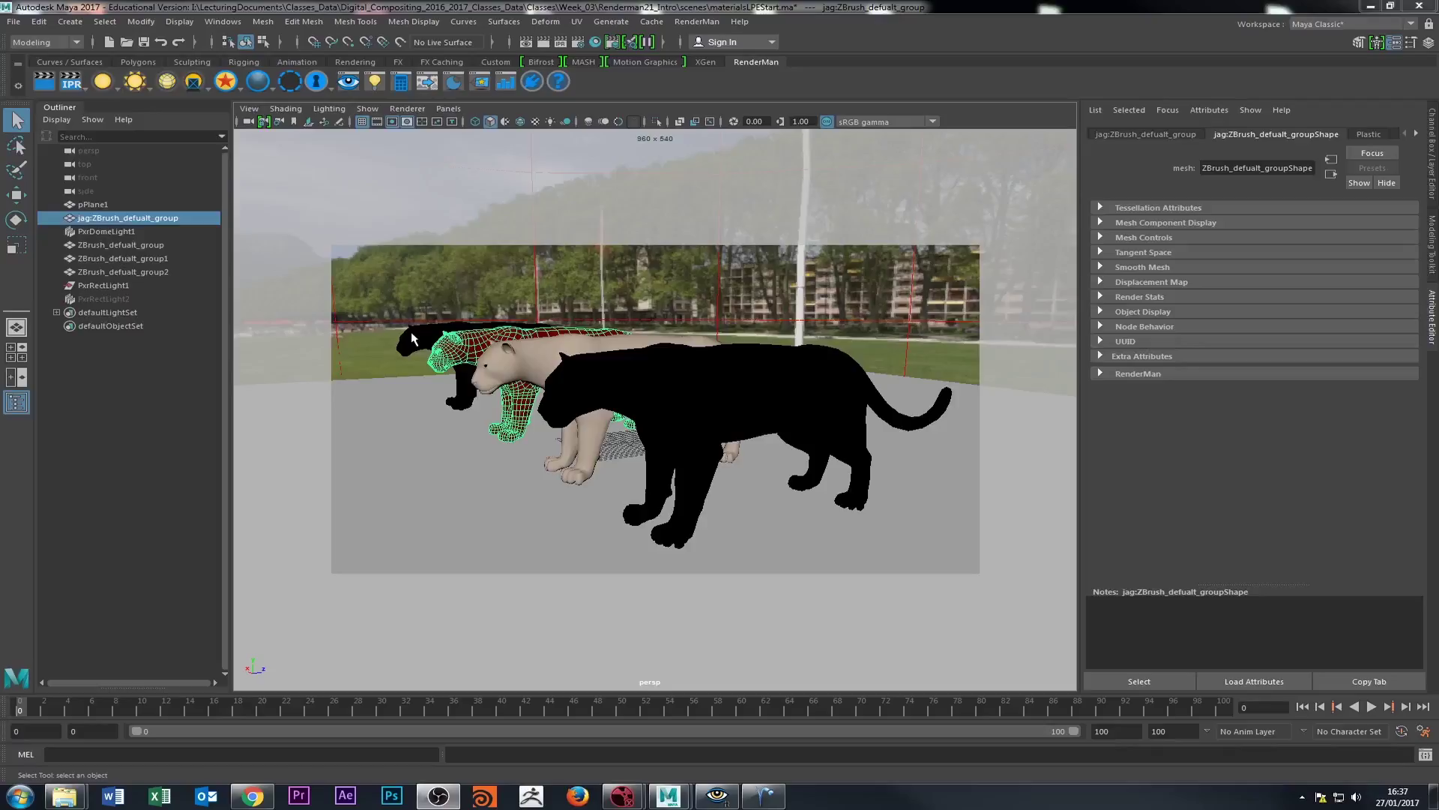
# Switch to the RenderMan image viewer, review the lpeTest render passes down to the indirect diffuse pass, and return to Maya.
pyautogui.click(354, 304)
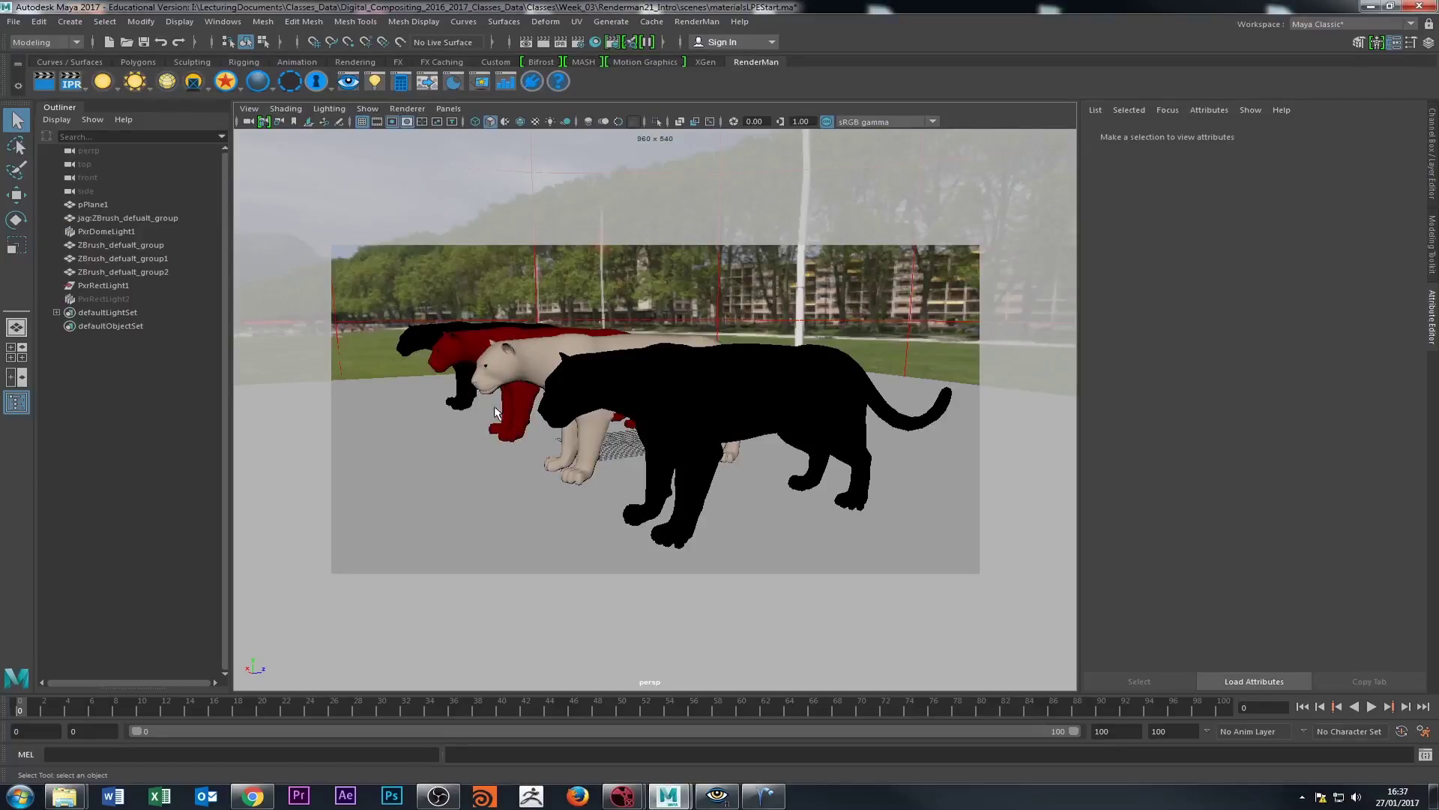
pyautogui.click(718, 795)
pyautogui.moveTo(52, 104)
pyautogui.mouseDown()
pyautogui.moveTo(51, 83)
pyautogui.moveTo(51, 215)
pyautogui.moveTo(60, 126)
pyautogui.mouseUp()
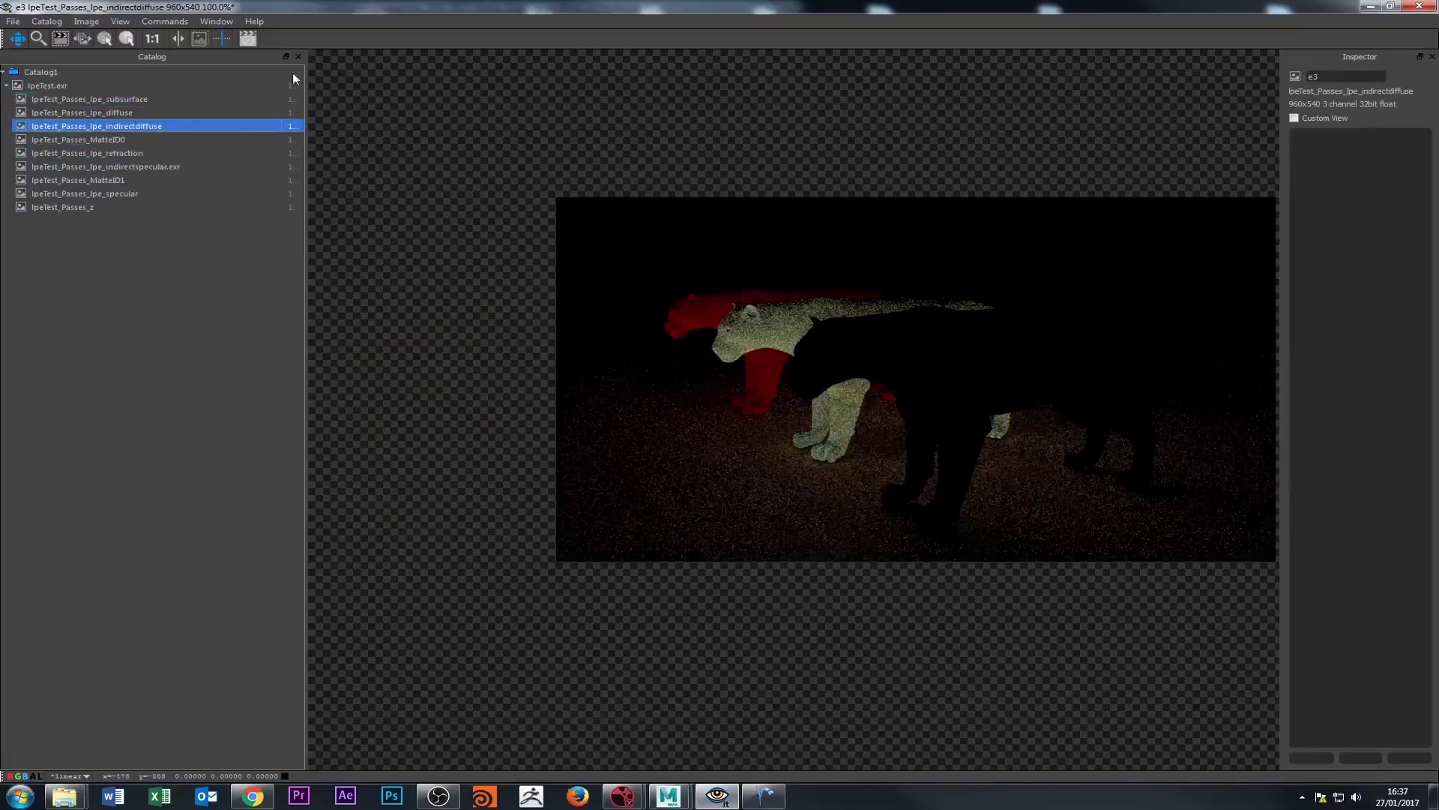
pyautogui.click(1369, 8)
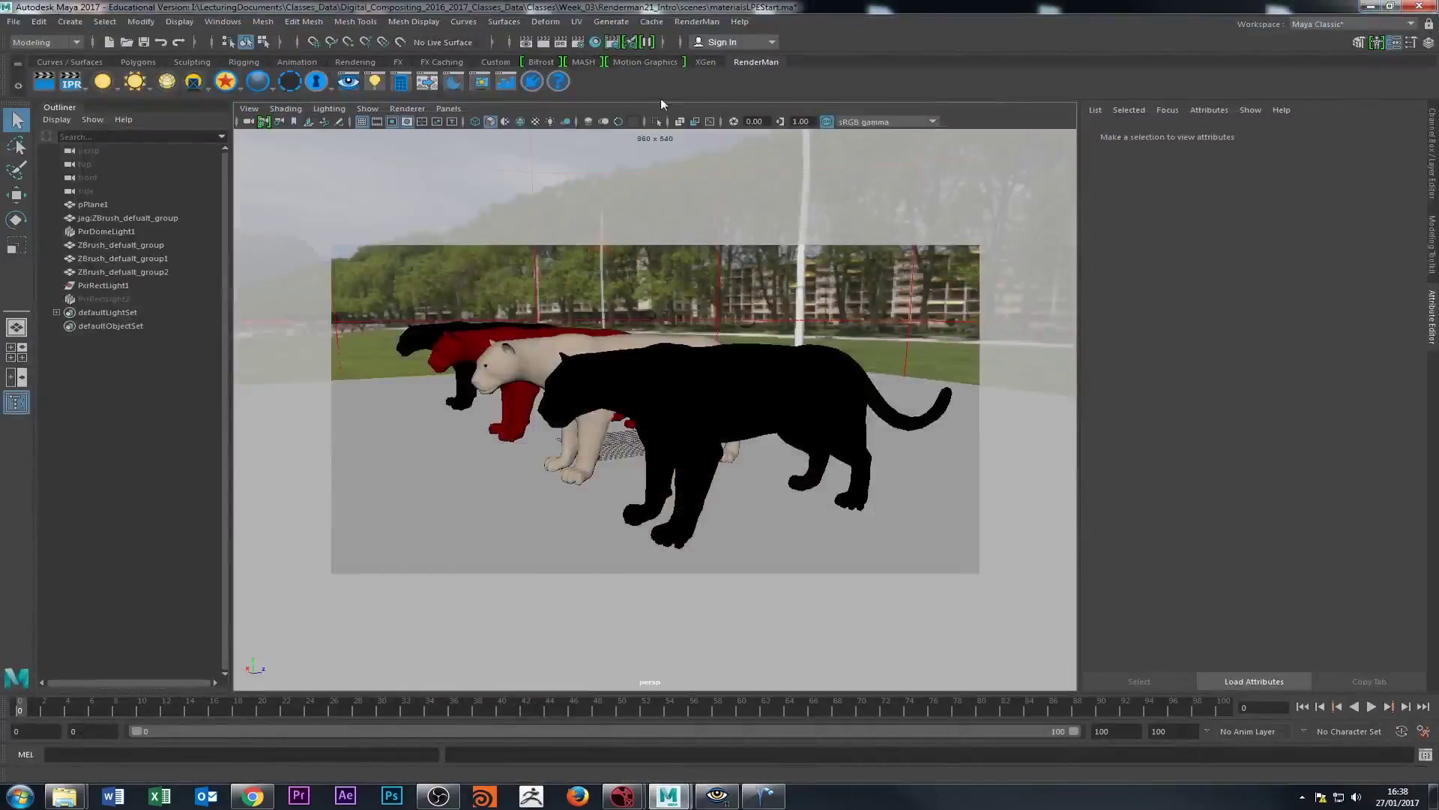
# Open the RenderMan Controls and inspect the rgba output settings among the Final outputs.
pyautogui.click(700, 21)
pyautogui.click(749, 133)
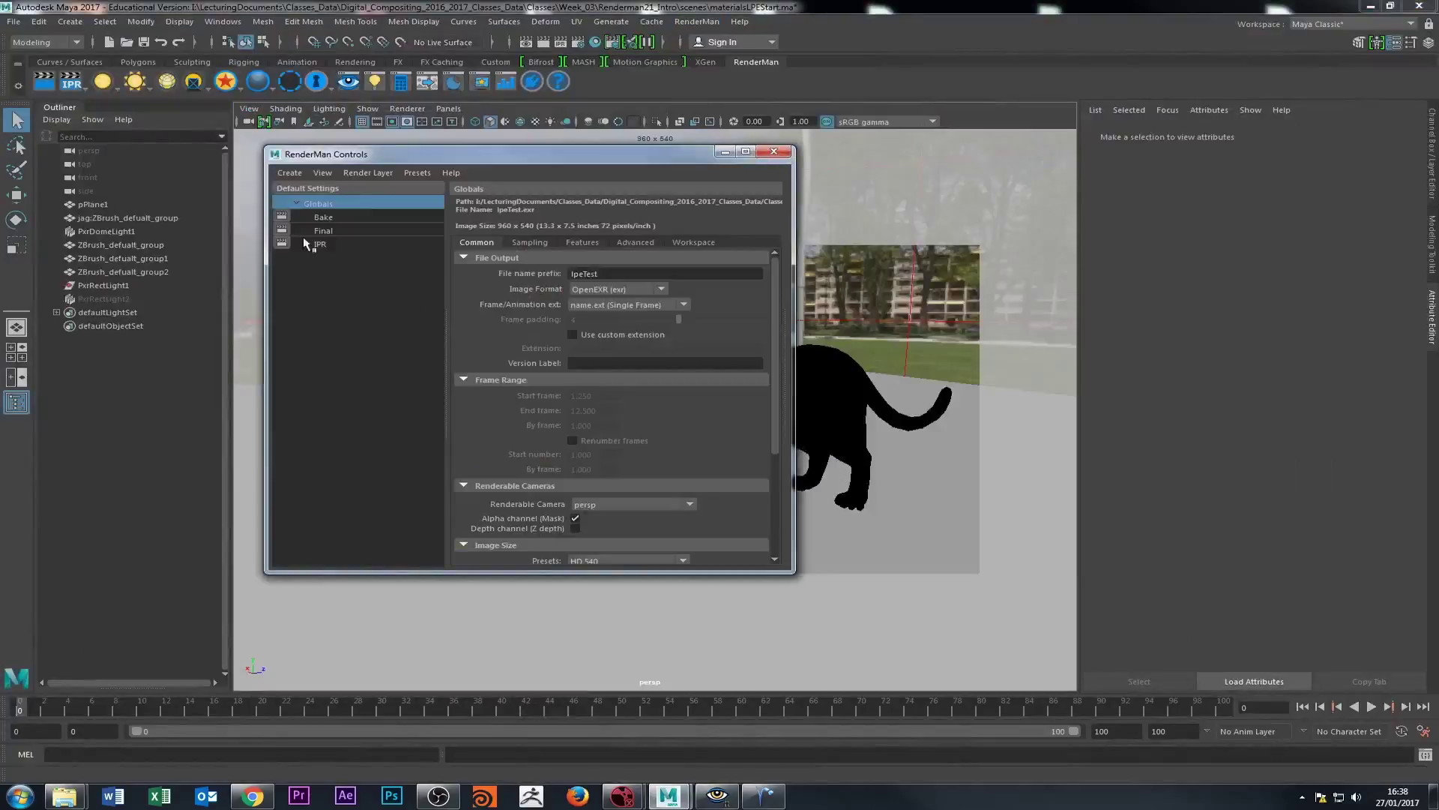
pyautogui.click(324, 218)
pyautogui.click(324, 230)
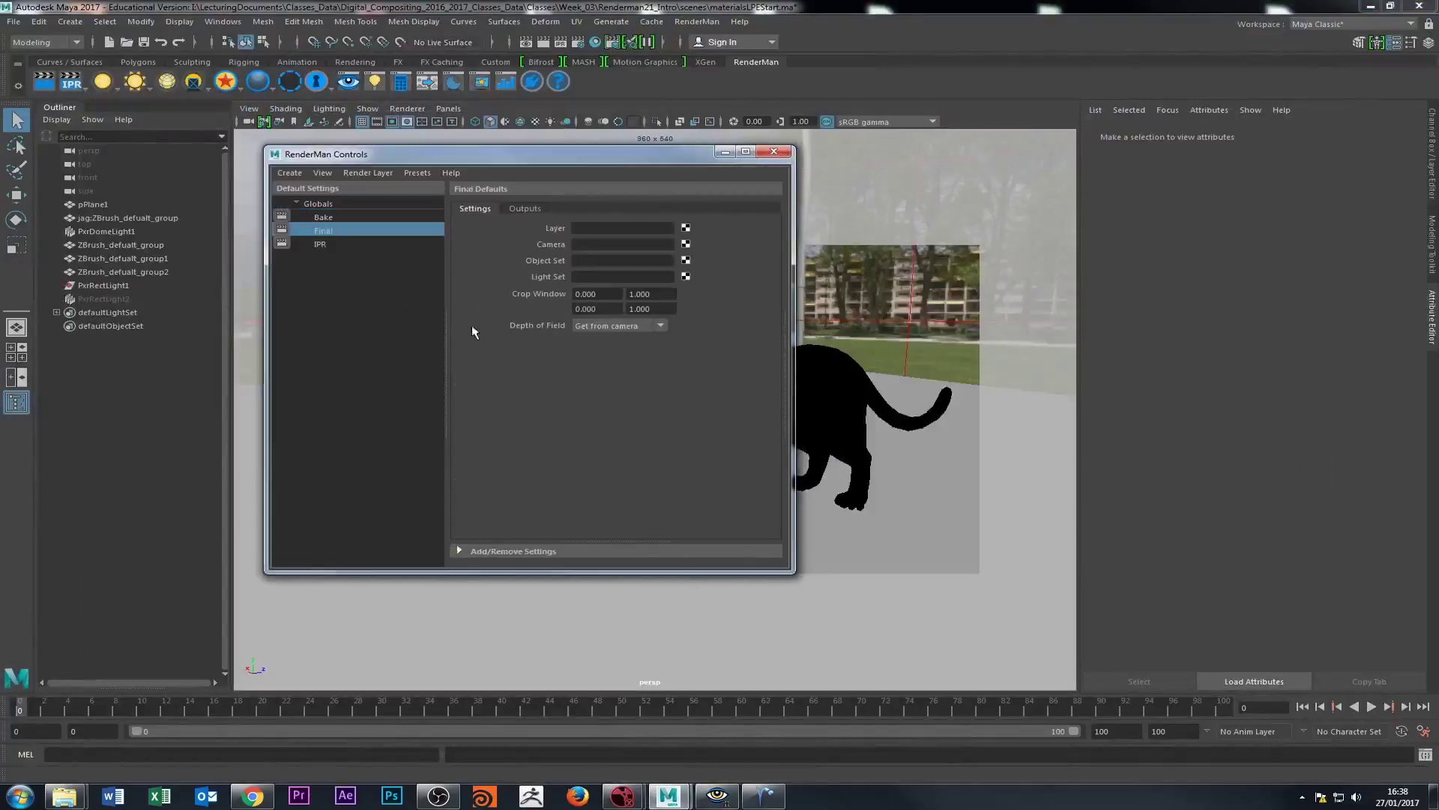
pyautogui.moveTo(708, 574); pyautogui.dragTo(708, 663)
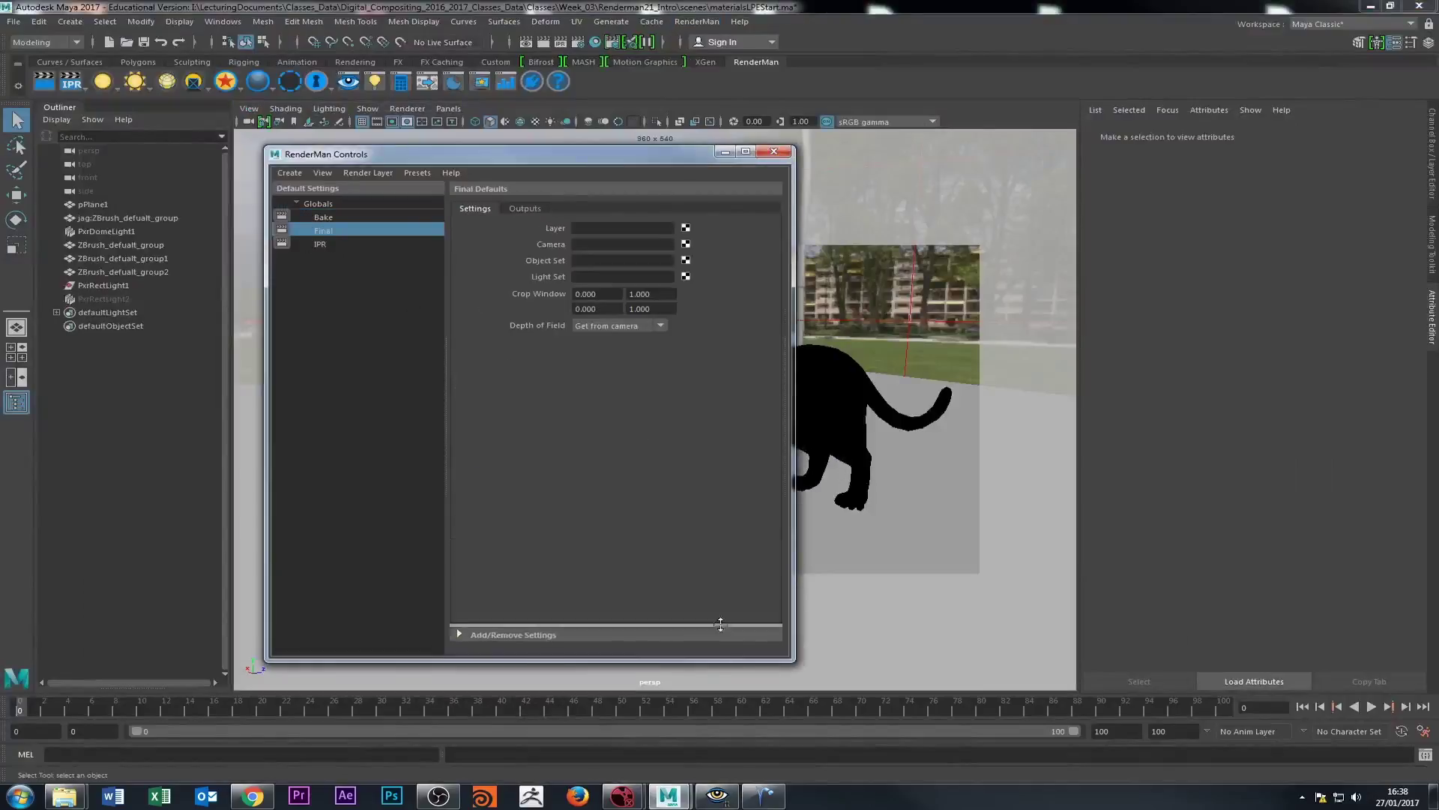
pyautogui.click(516, 204)
pyautogui.click(479, 374)
pyautogui.click(494, 363)
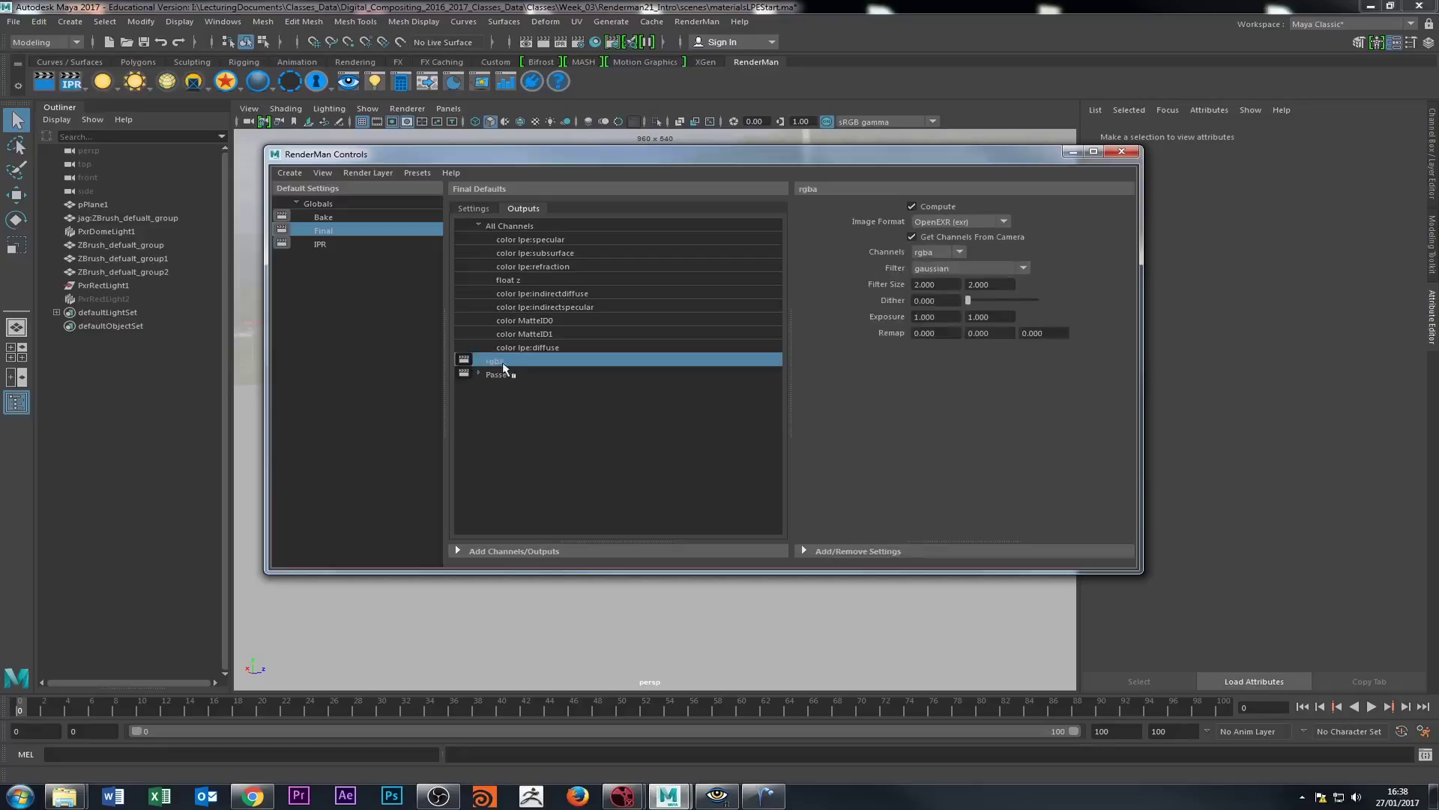
pyautogui.rightClick(496, 362)
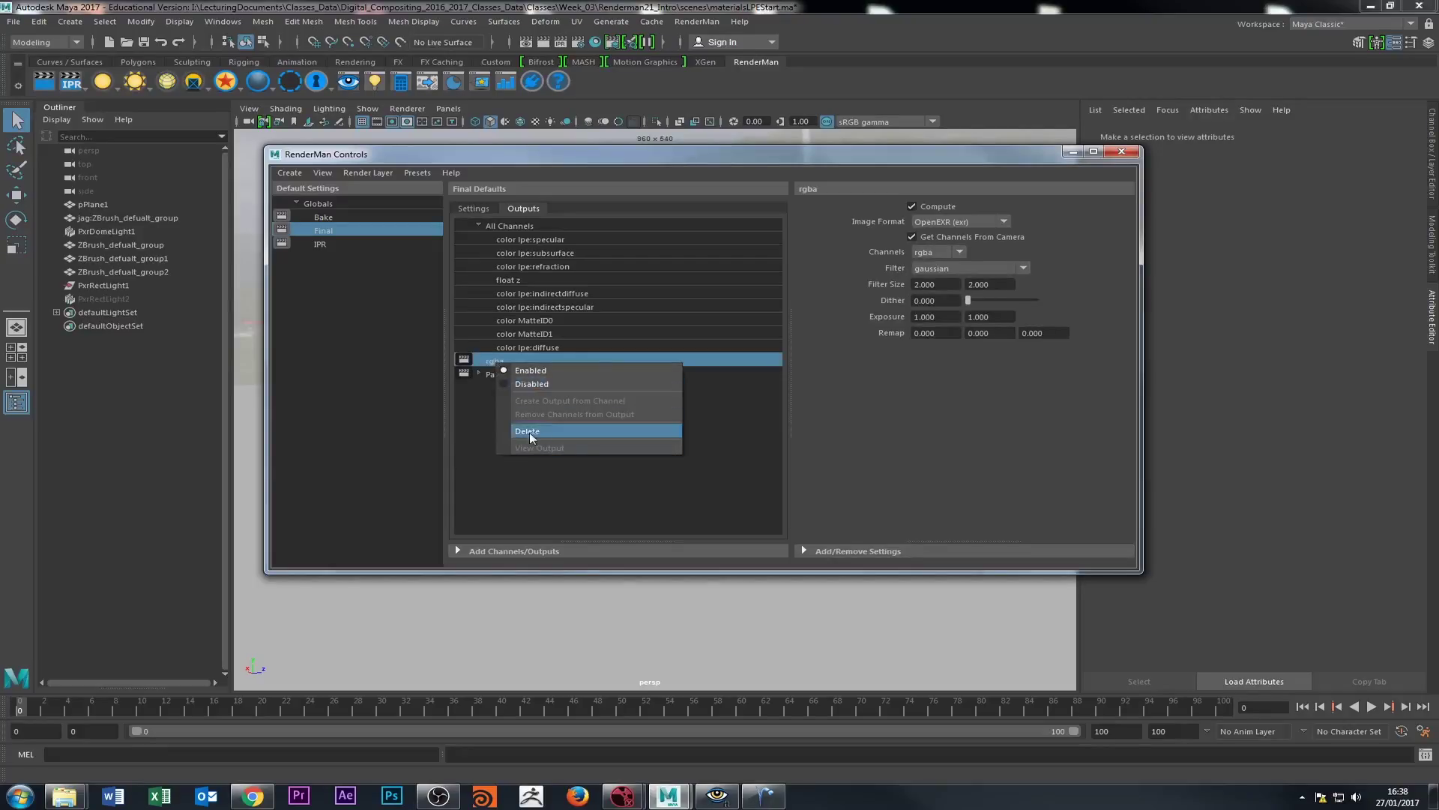
pyautogui.click(477, 411)
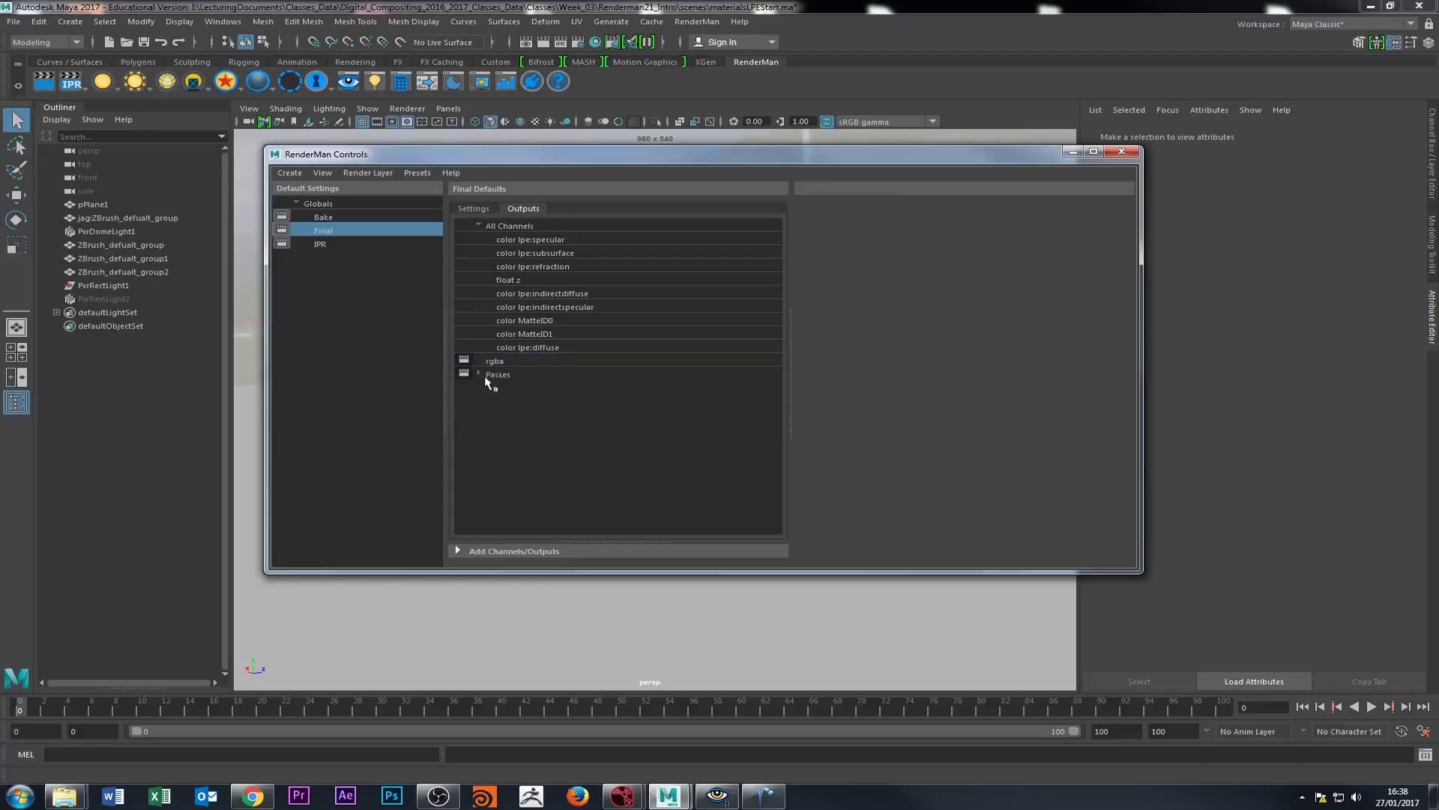
# Expand the Passes output and examine its specular, subsurface, refraction, indirect, MatteID1 and diffuse channels.
pyautogui.click(487, 375)
pyautogui.click(479, 372)
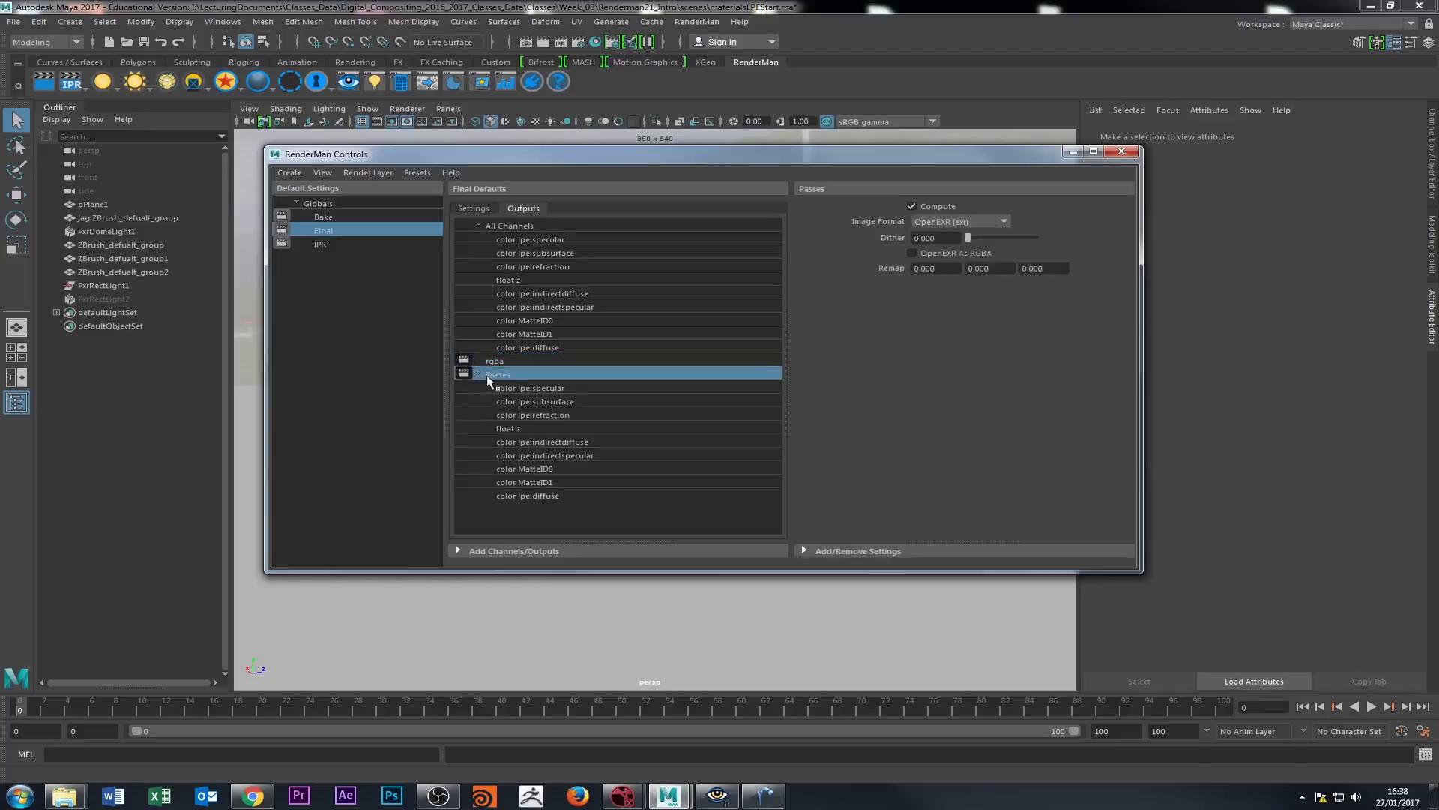
pyautogui.click(531, 402)
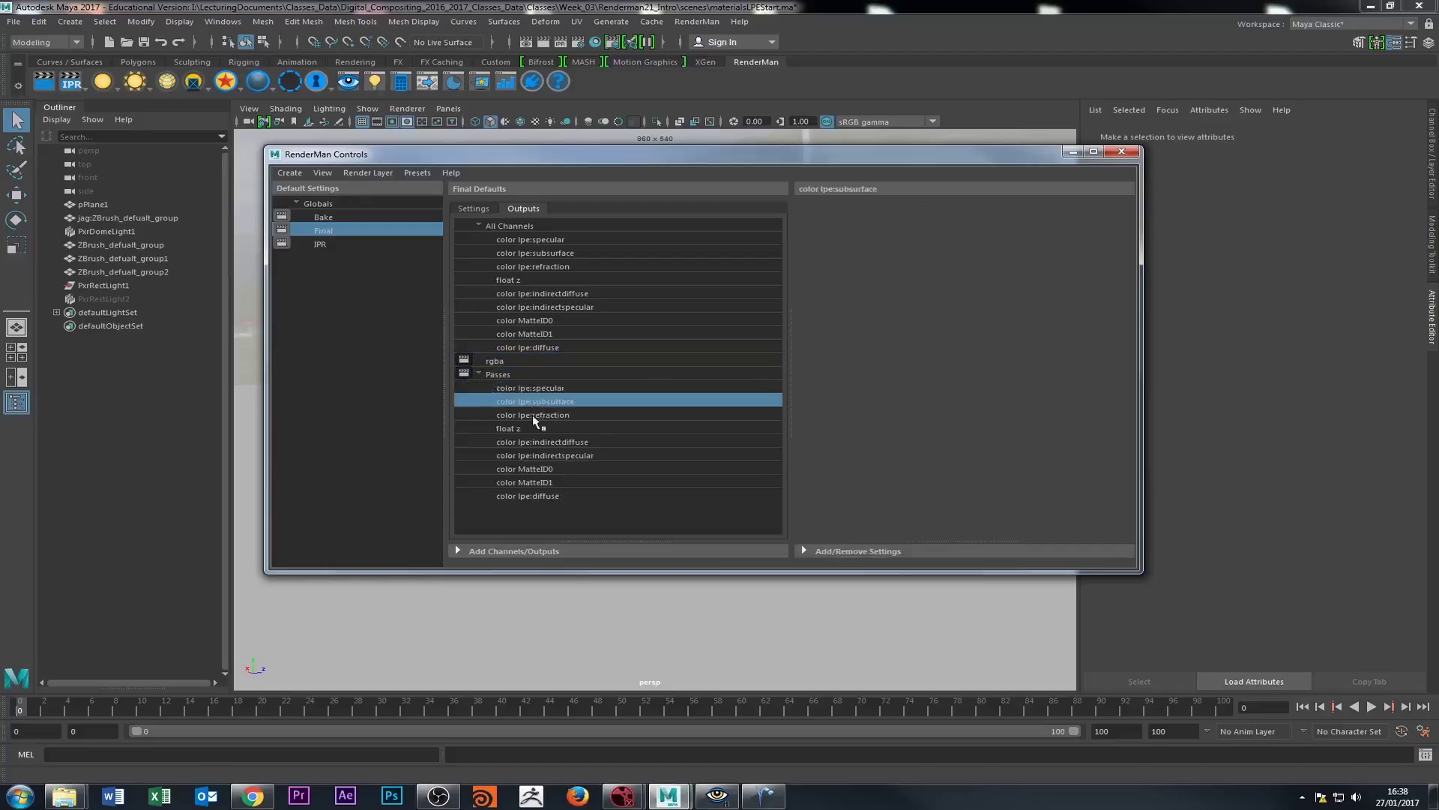
pyautogui.click(533, 415)
pyautogui.click(532, 441)
pyautogui.click(546, 398)
pyautogui.click(544, 388)
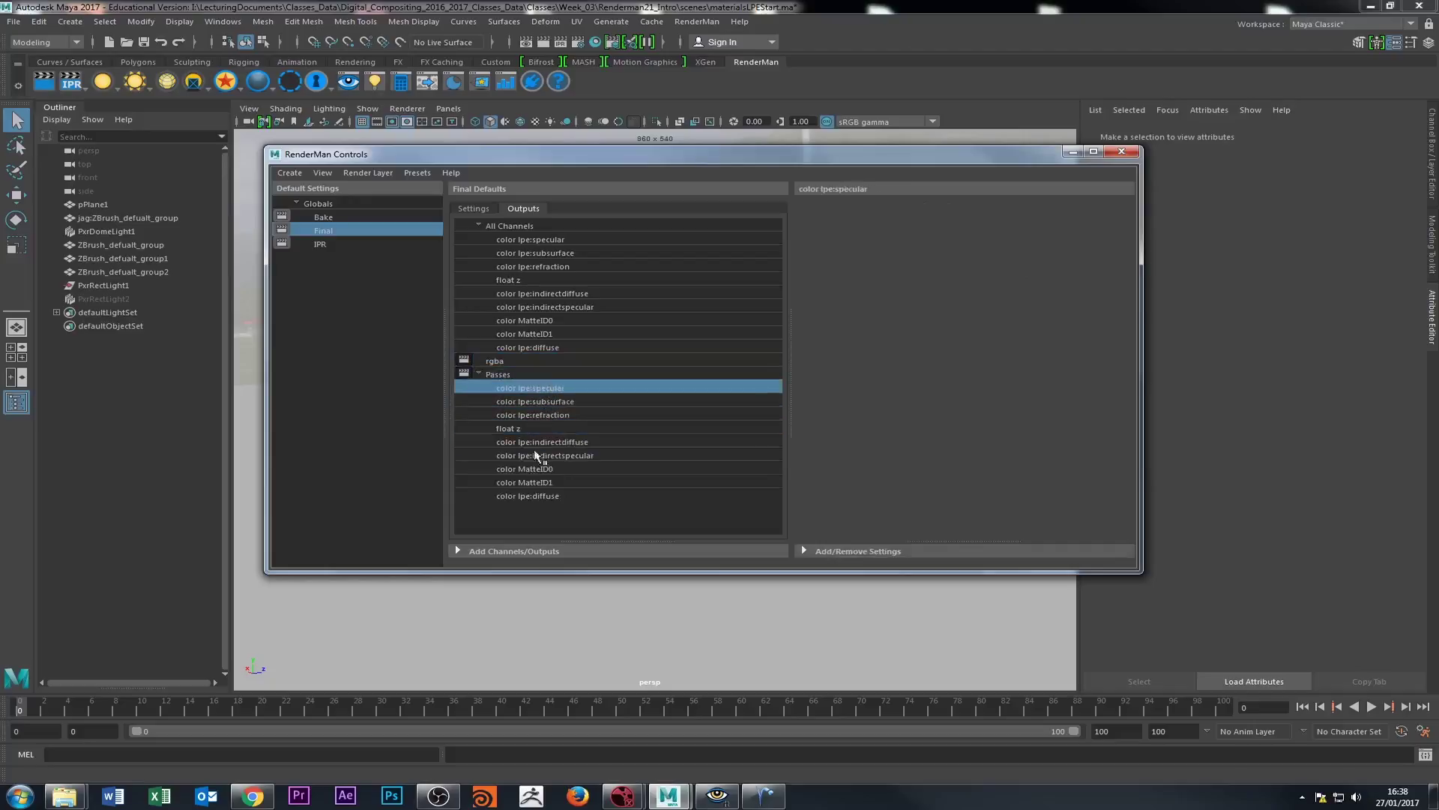
pyautogui.click(540, 455)
pyautogui.click(526, 495)
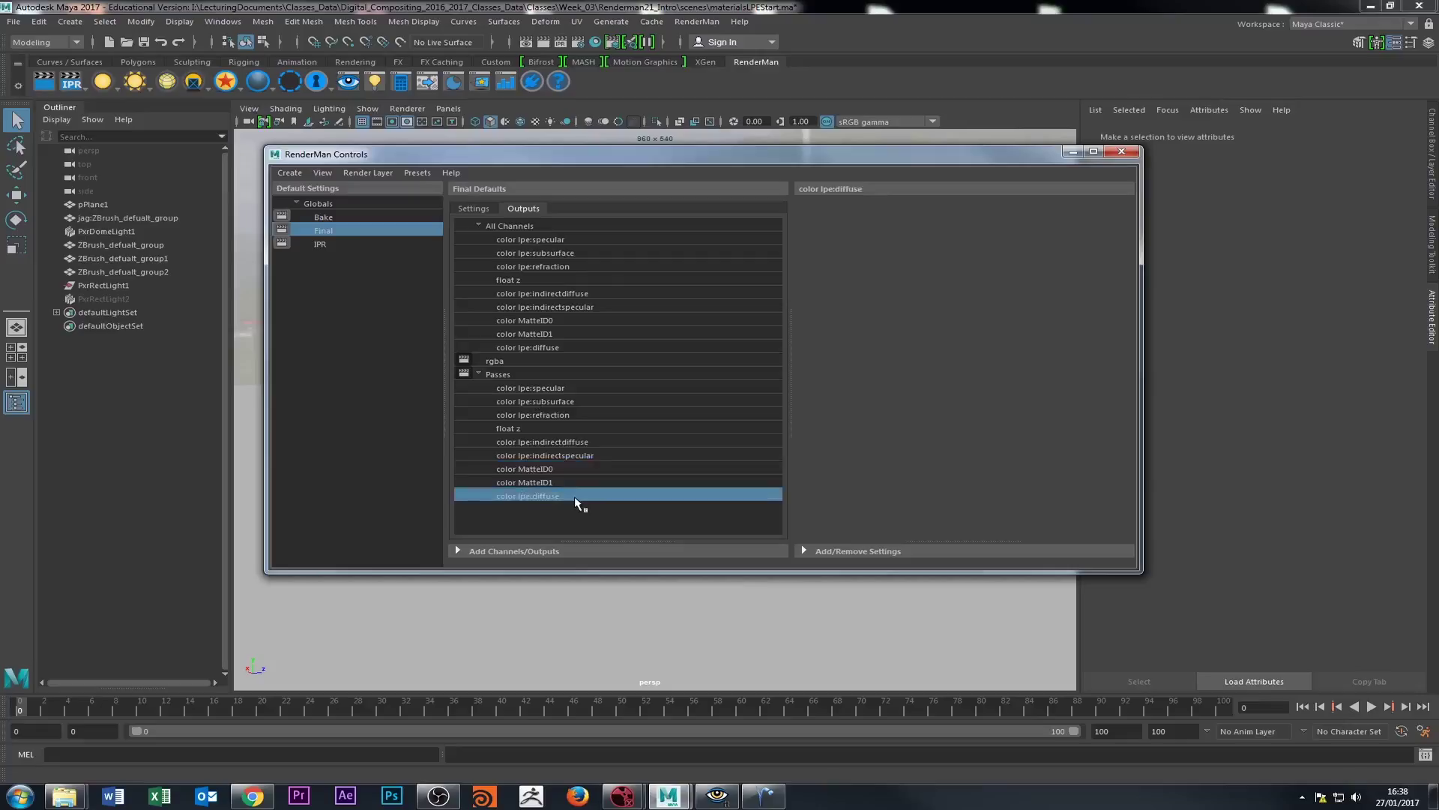
pyautogui.click(524, 482)
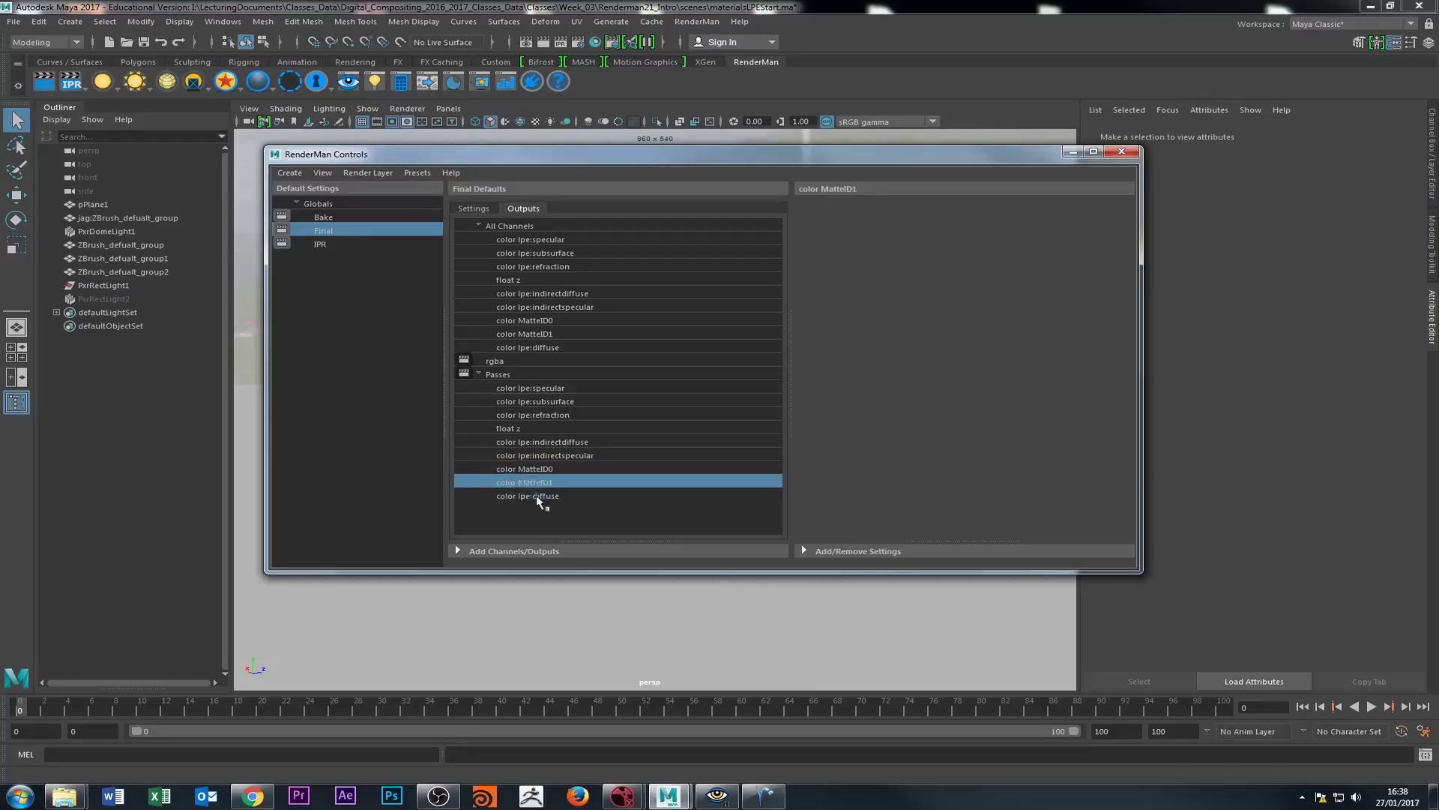
pyautogui.click(540, 497)
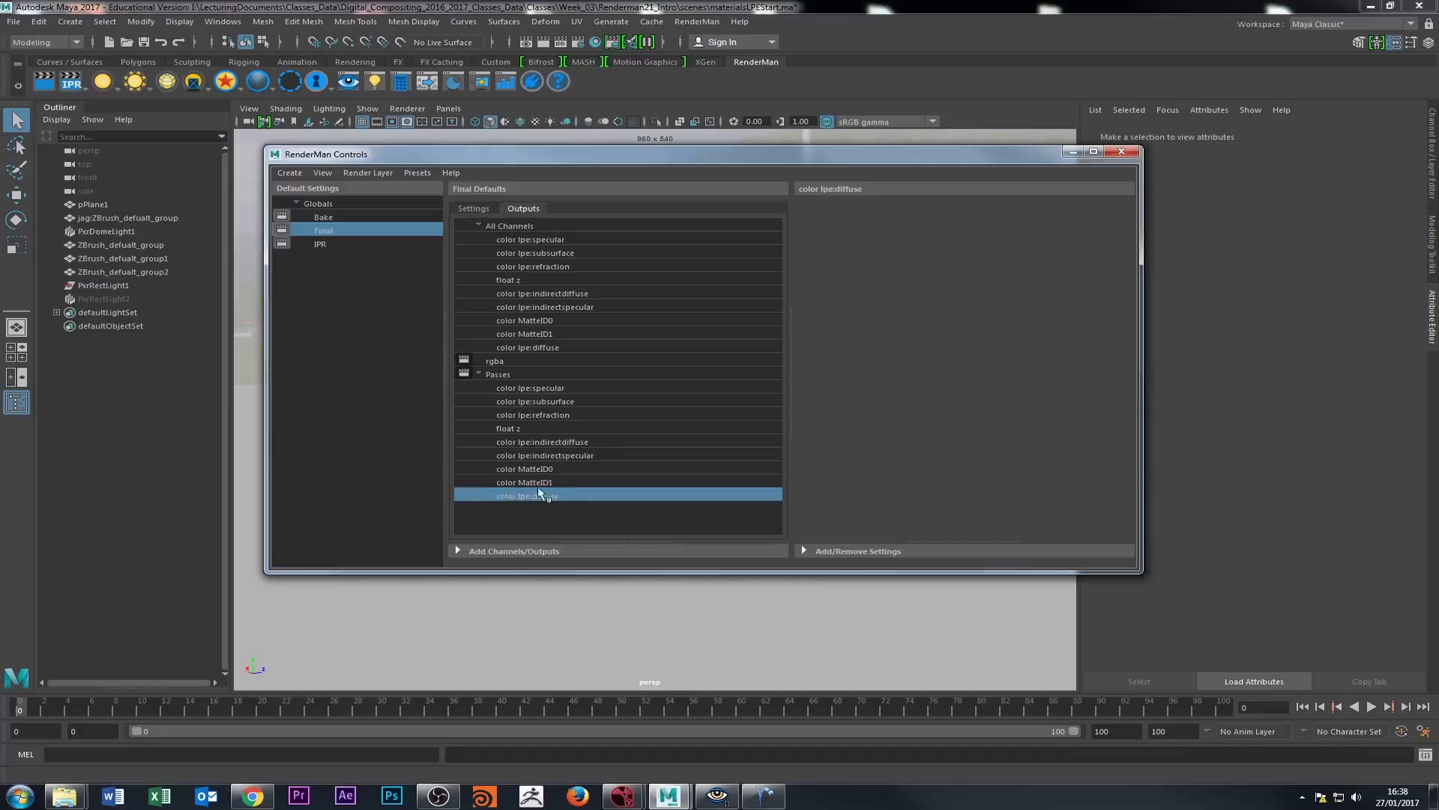
# Check the float z channel and compare the output settings of rgba and Passes.
pyautogui.click(507, 429)
pyautogui.click(498, 376)
pyautogui.click(497, 363)
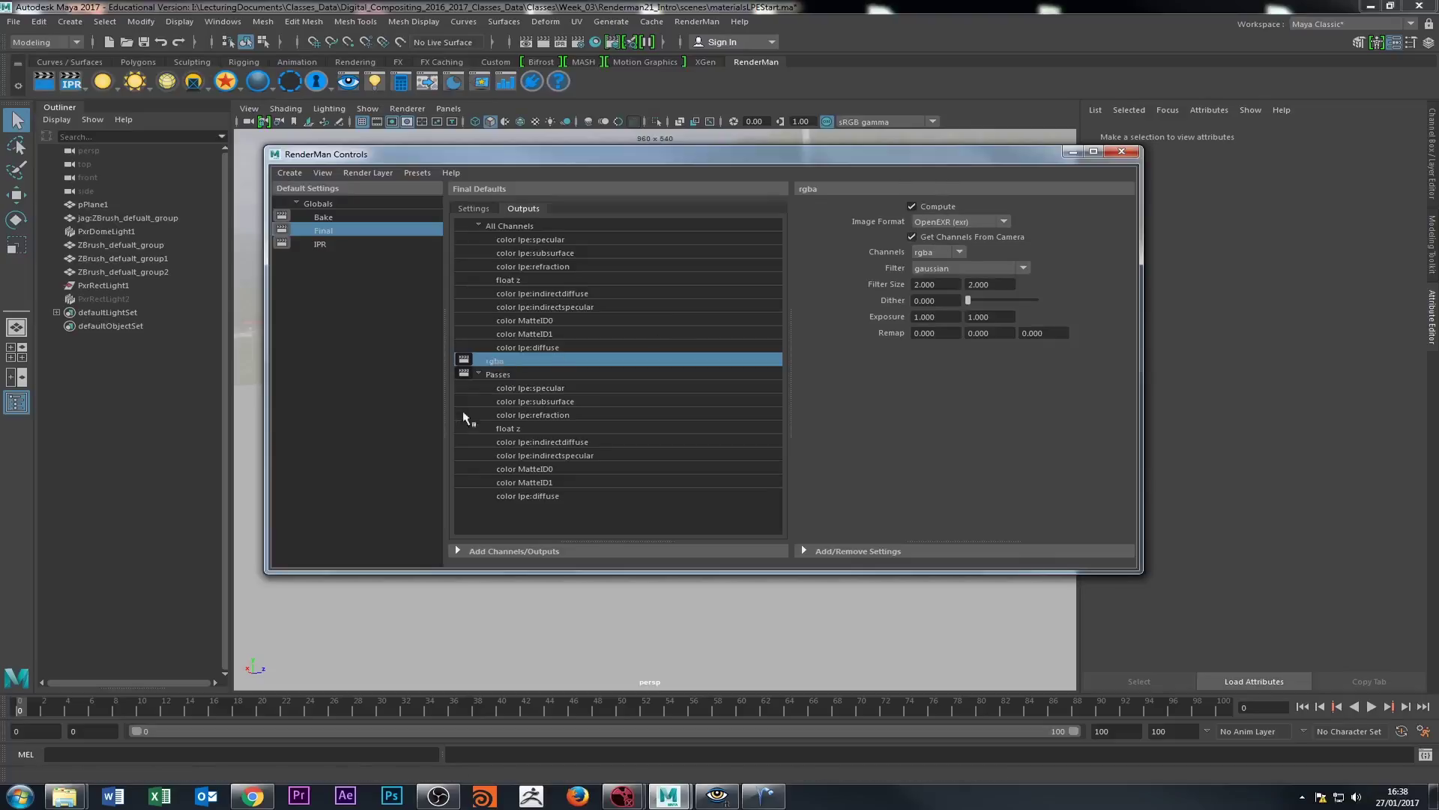
pyautogui.click(494, 375)
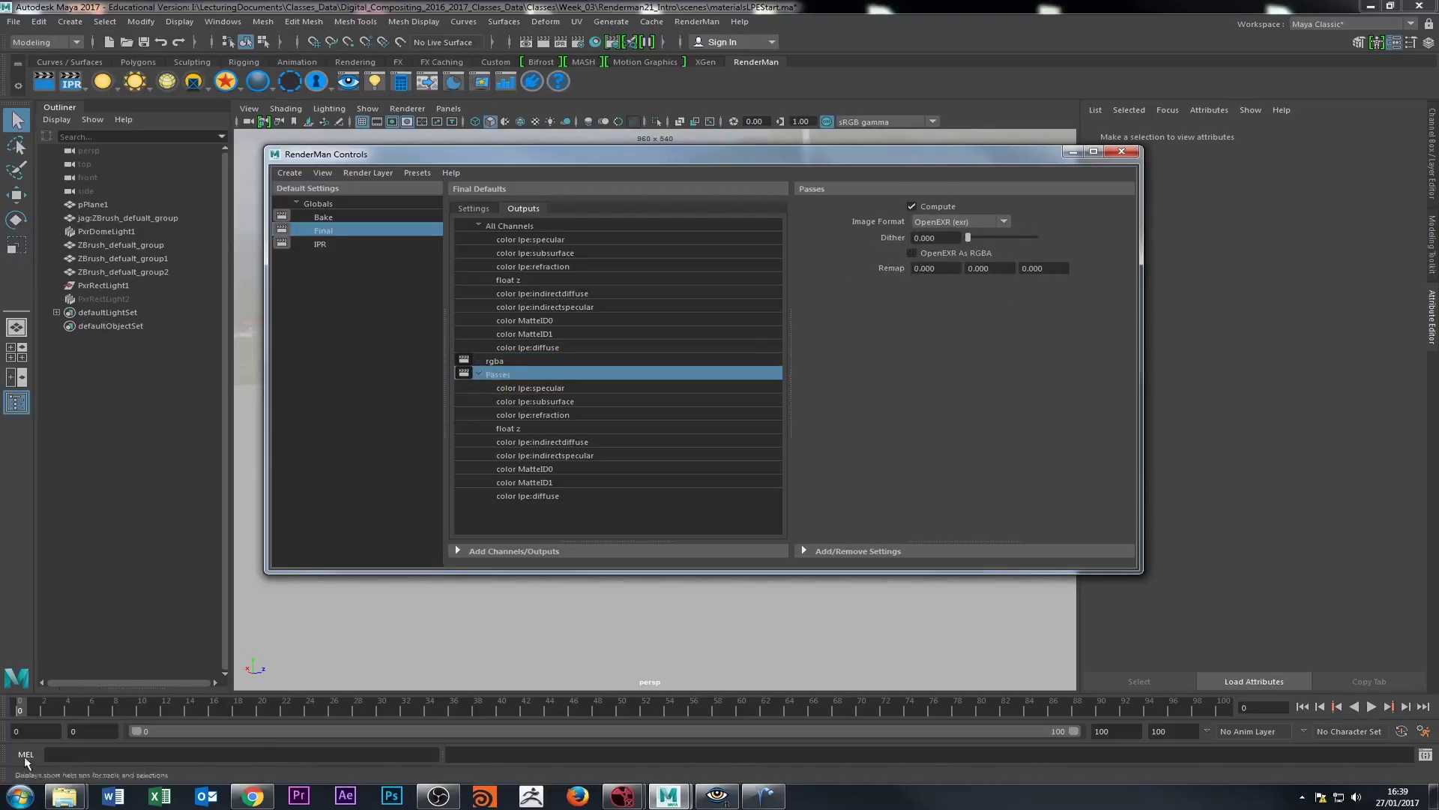
# Switch to Windows Explorer and browse through Classes, Week_03 and Renderman21_Intro to the project's renderman folder.
pyautogui.moveTo(64, 796)
pyautogui.click(103, 721)
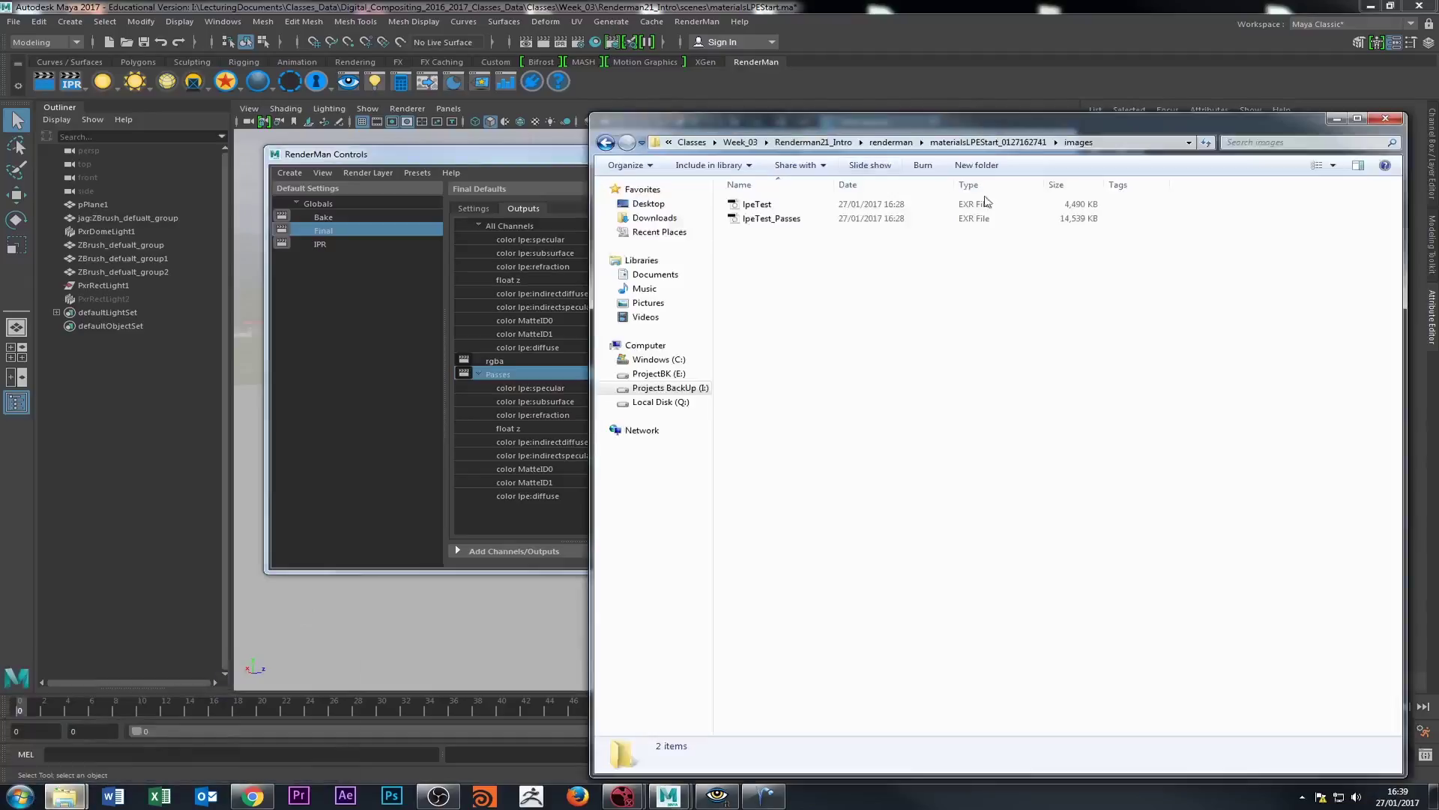
pyautogui.click(873, 145)
pyautogui.click(809, 145)
pyautogui.doubleClick(765, 232)
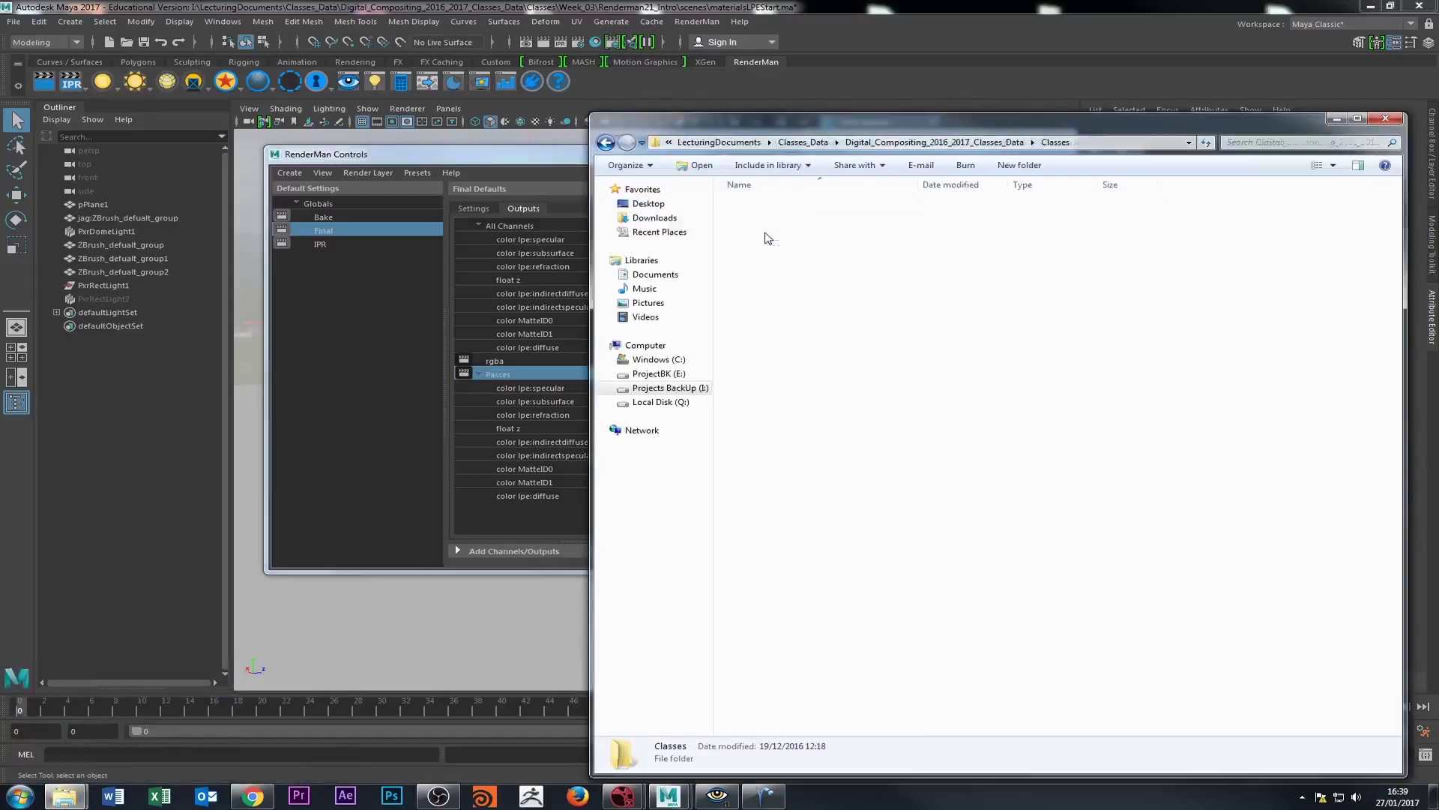
pyautogui.doubleClick(766, 233)
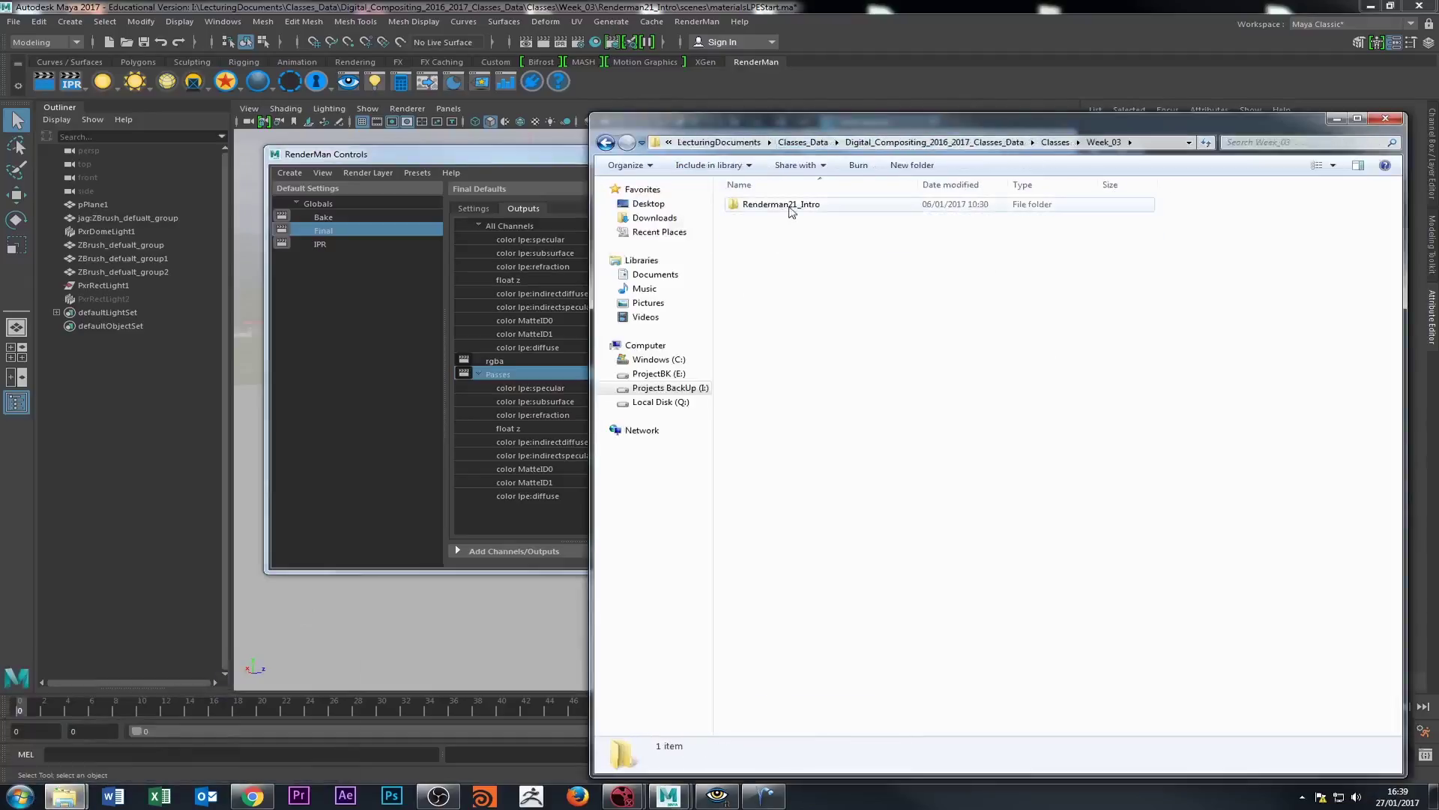
pyautogui.doubleClick(790, 208)
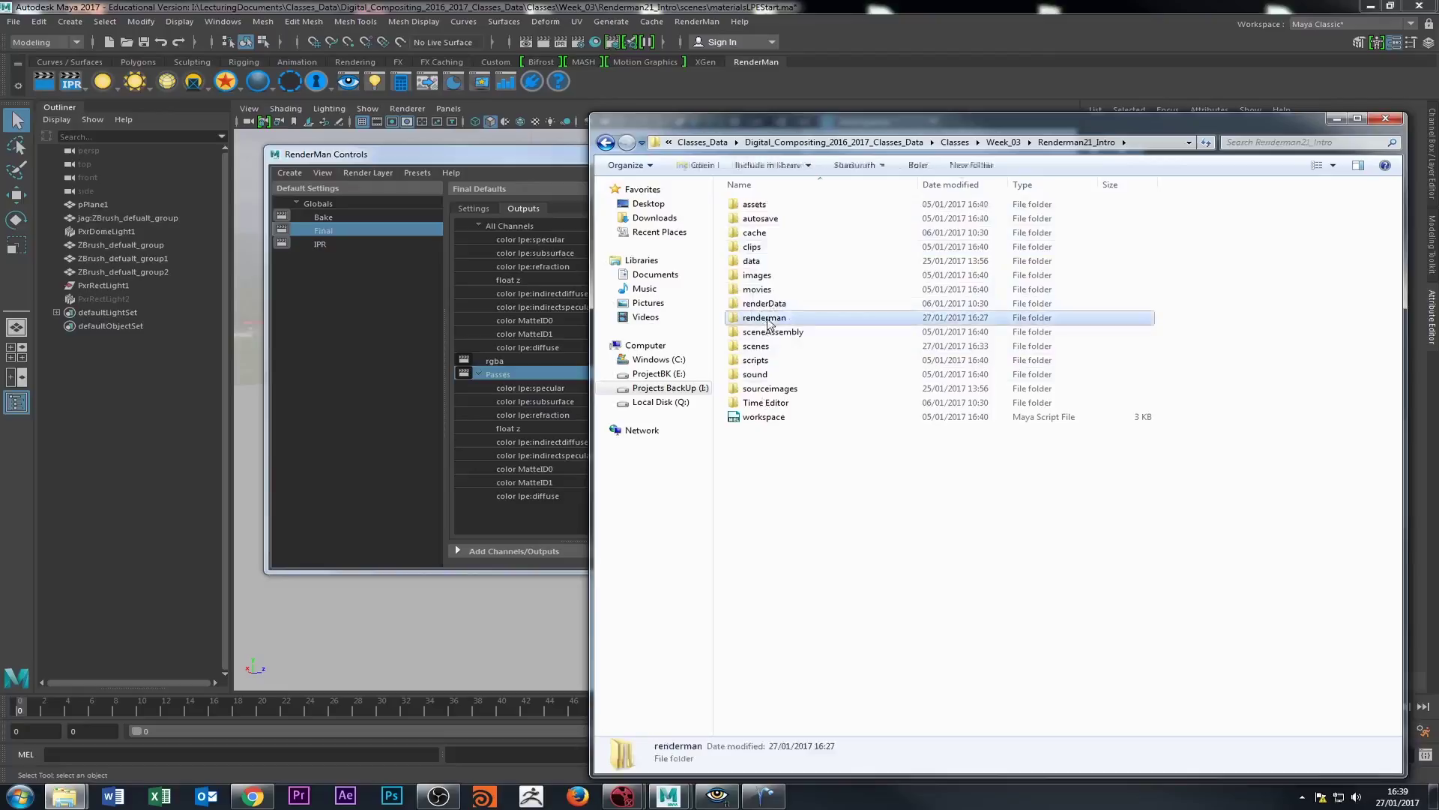
pyautogui.doubleClick(764, 319)
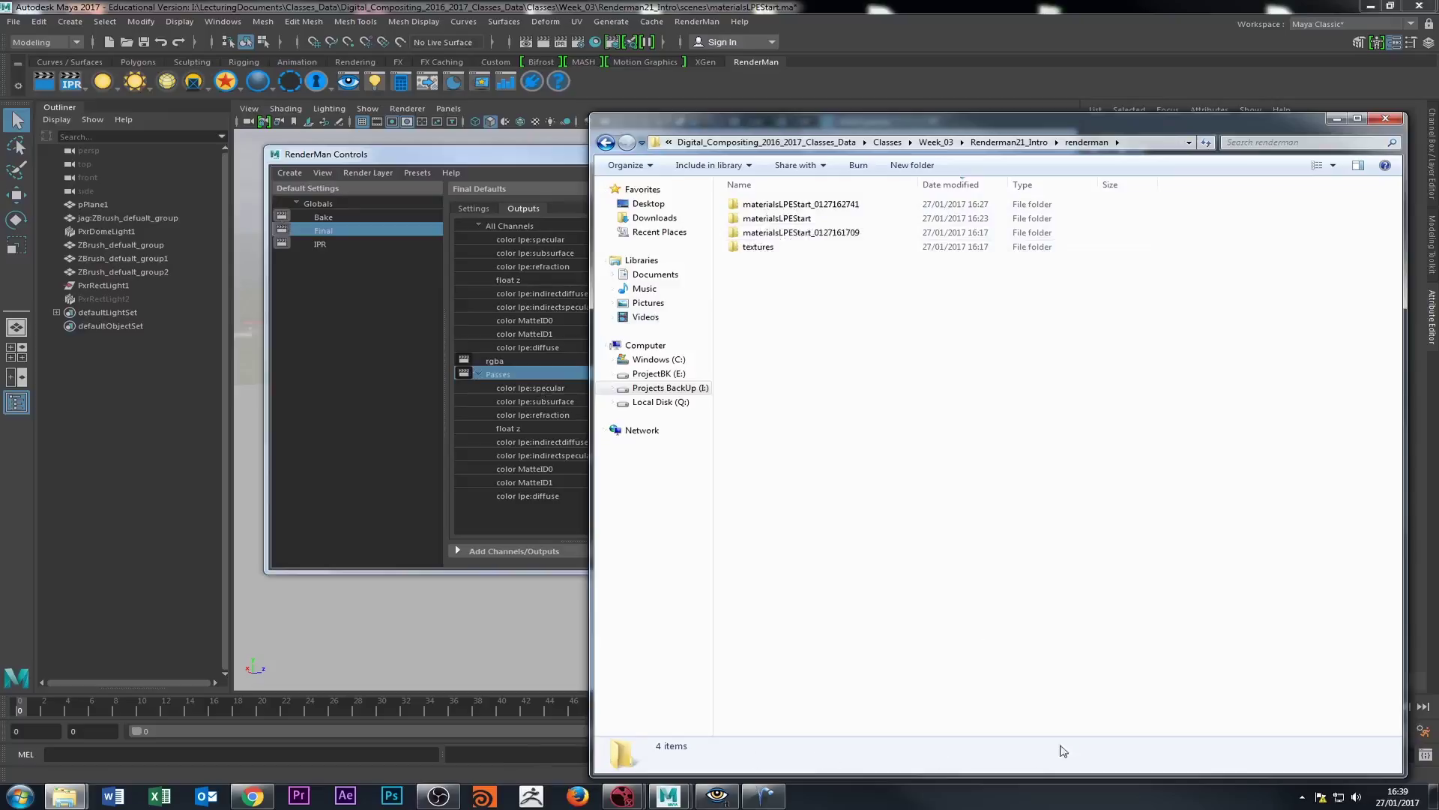
# Look through the 0000 and job subfolders of the textures folder for the converted texture files.
pyautogui.doubleClick(770, 247)
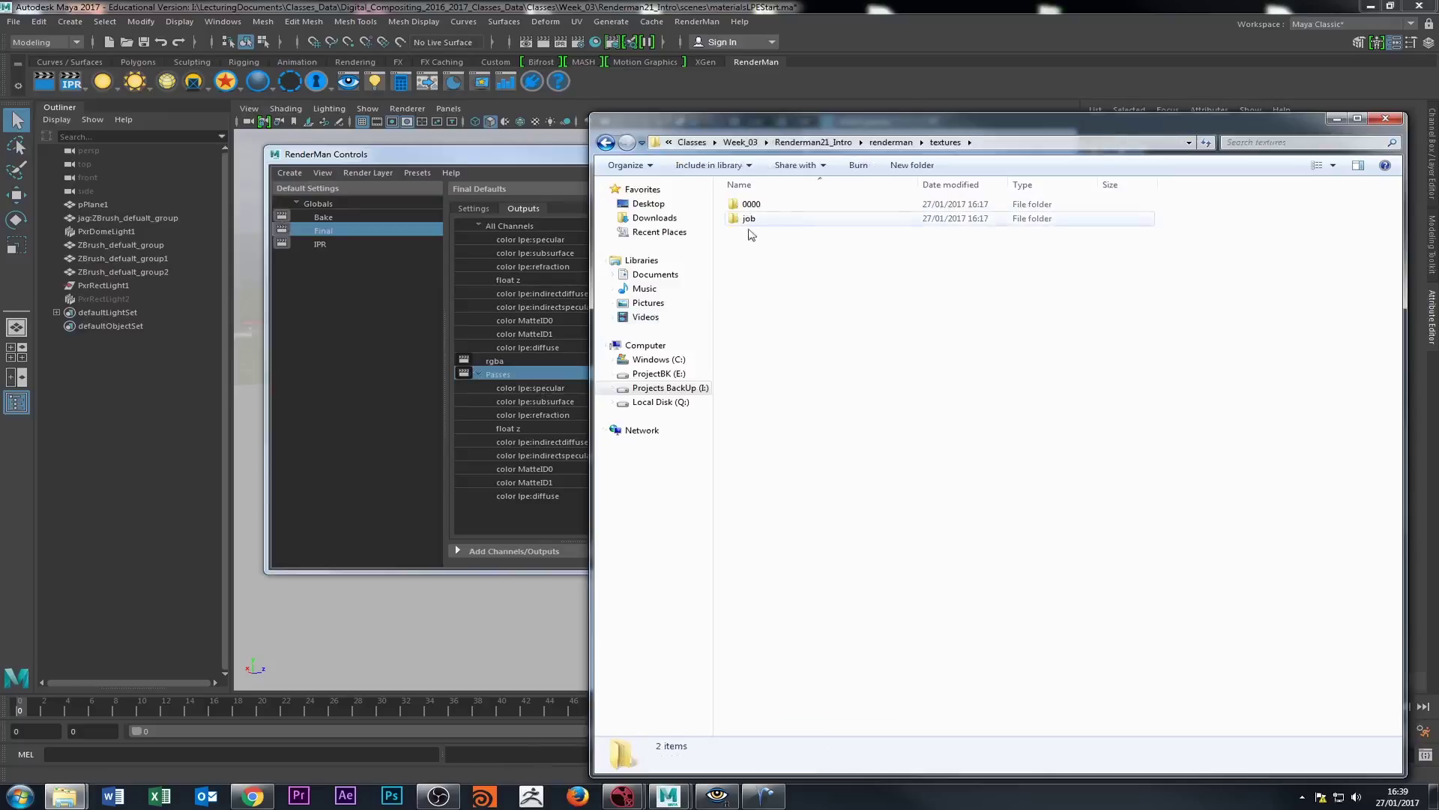
pyautogui.doubleClick(751, 205)
pyautogui.click(946, 143)
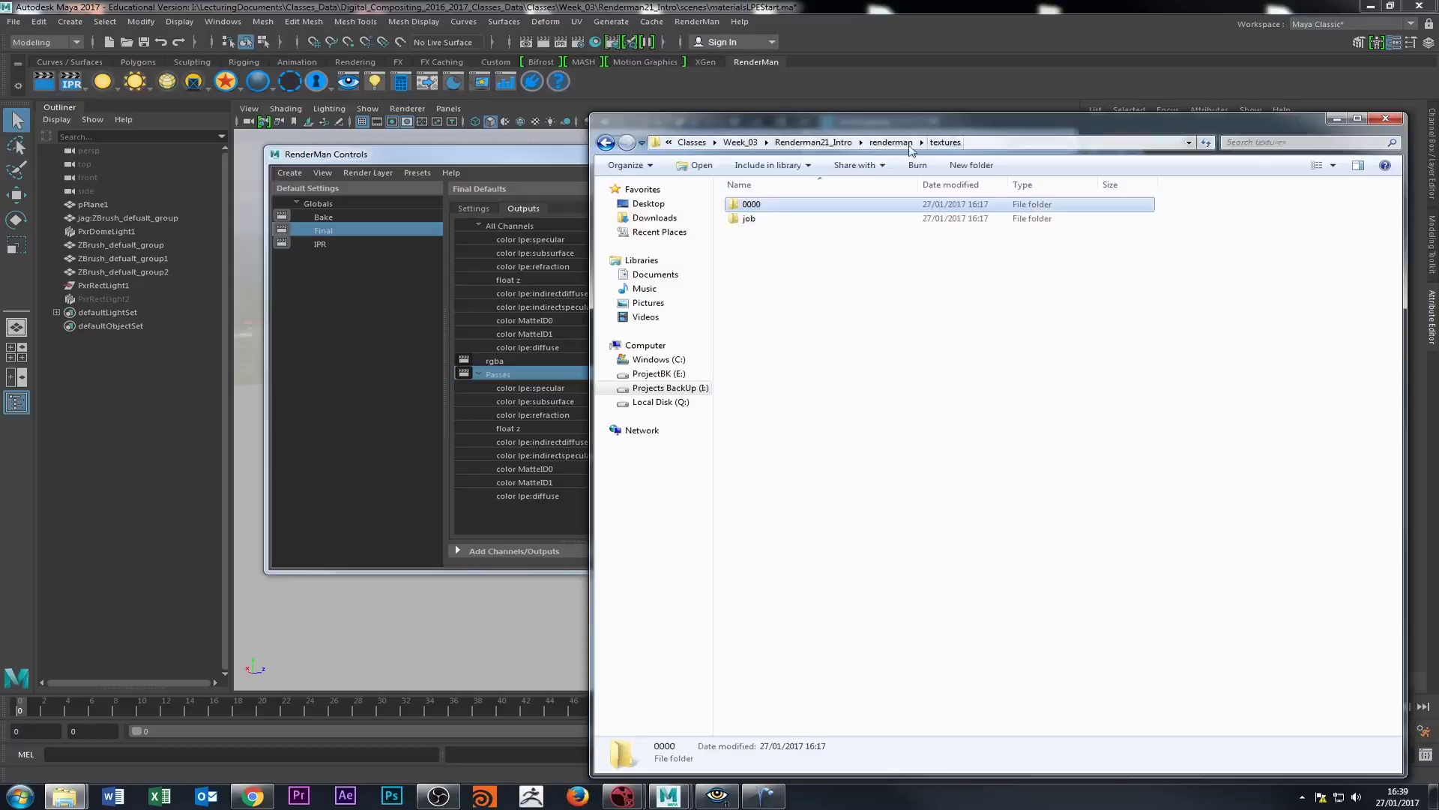
pyautogui.click(749, 219)
pyautogui.doubleClick(752, 220)
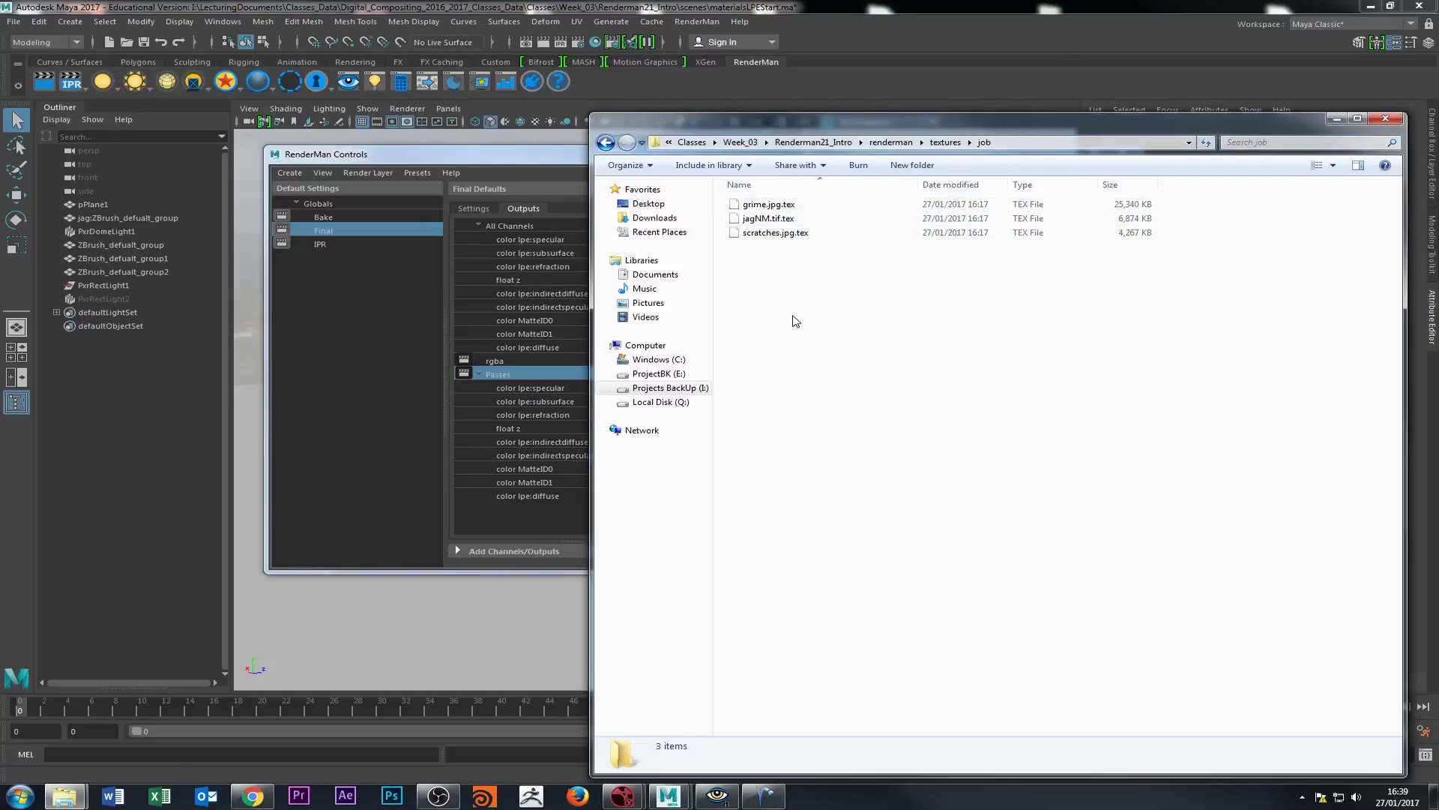
pyautogui.click(818, 143)
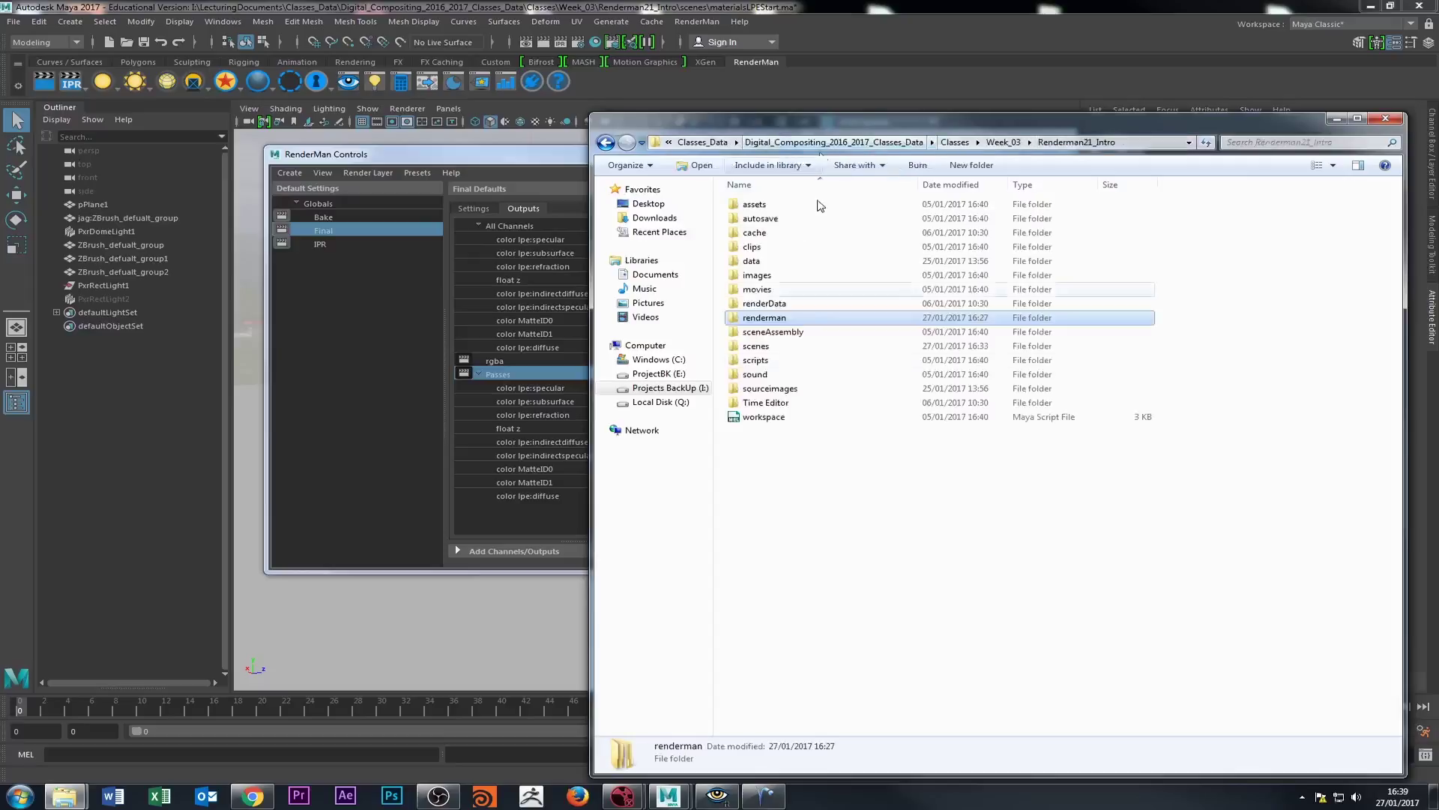
pyautogui.doubleClick(764, 317)
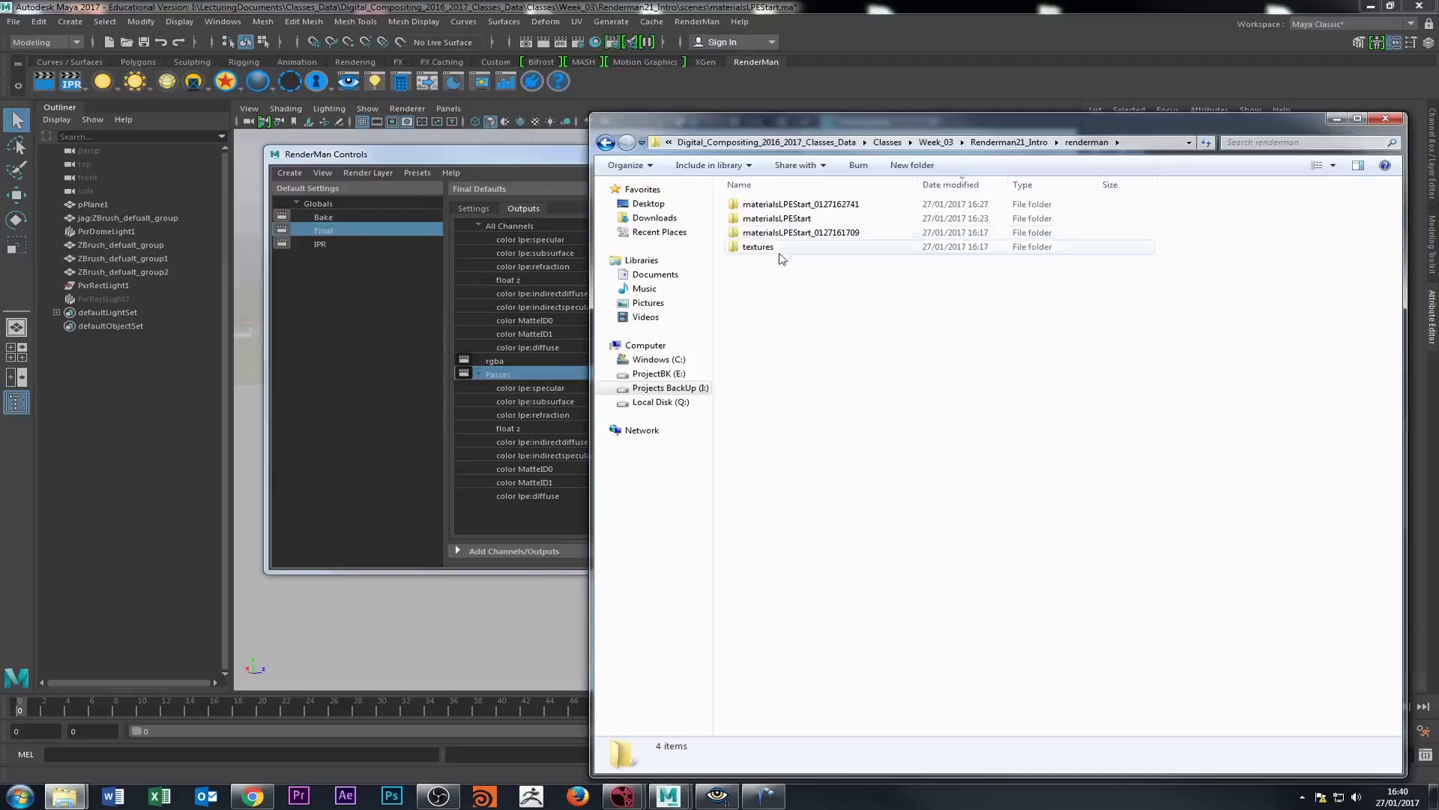
pyautogui.doubleClick(783, 205)
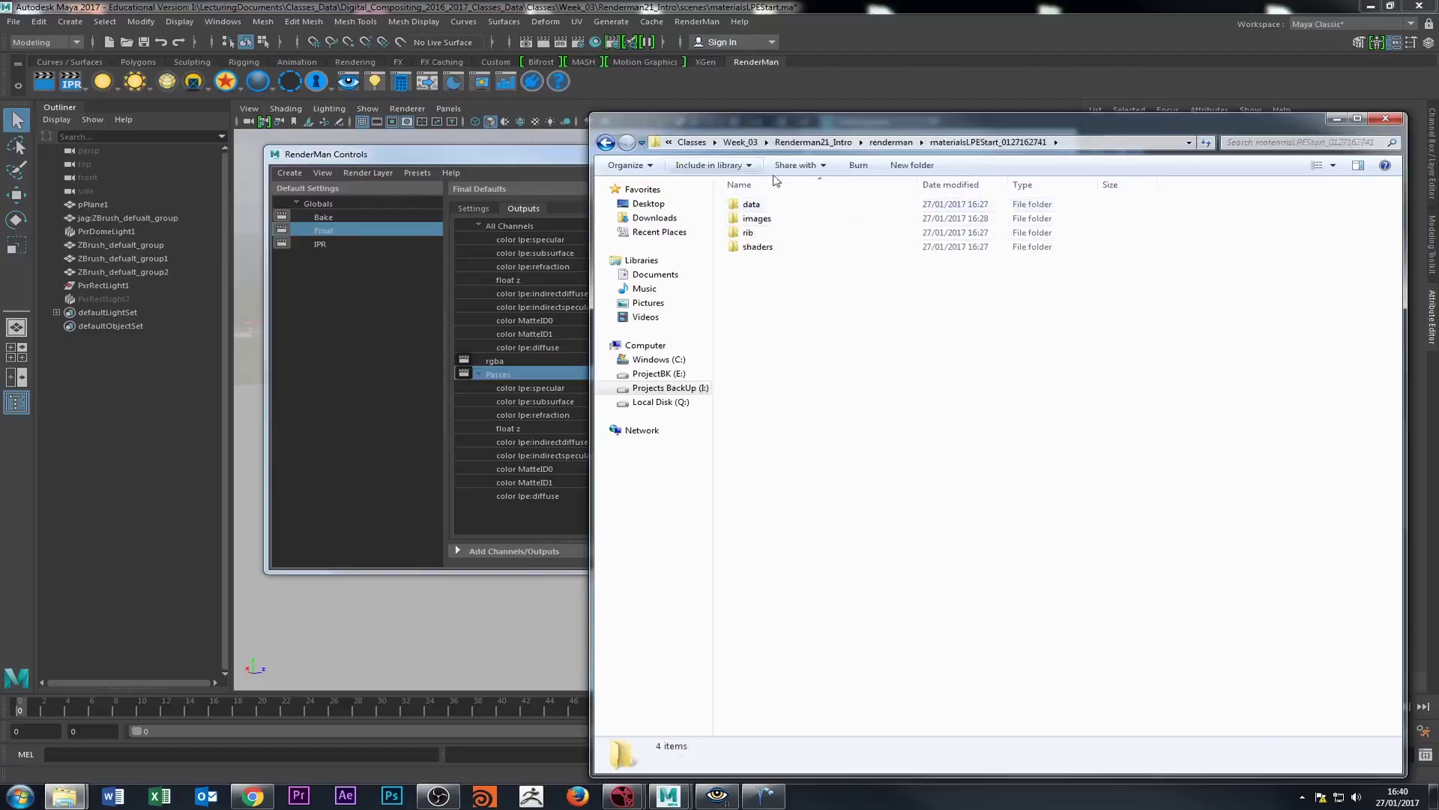
pyautogui.doubleClick(782, 218)
pyautogui.click(762, 205)
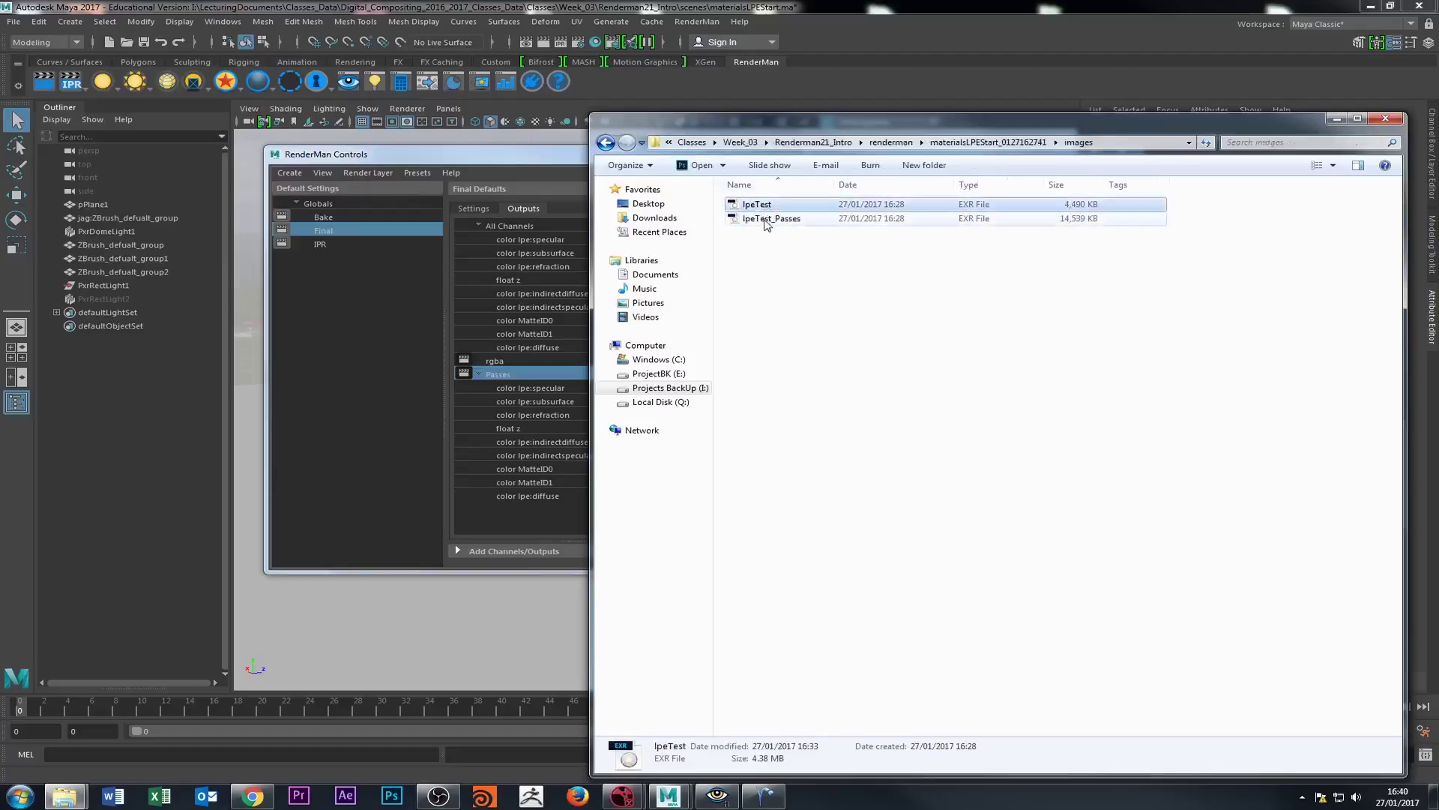
pyautogui.click(764, 219)
pyautogui.click(762, 209)
pyautogui.click(764, 219)
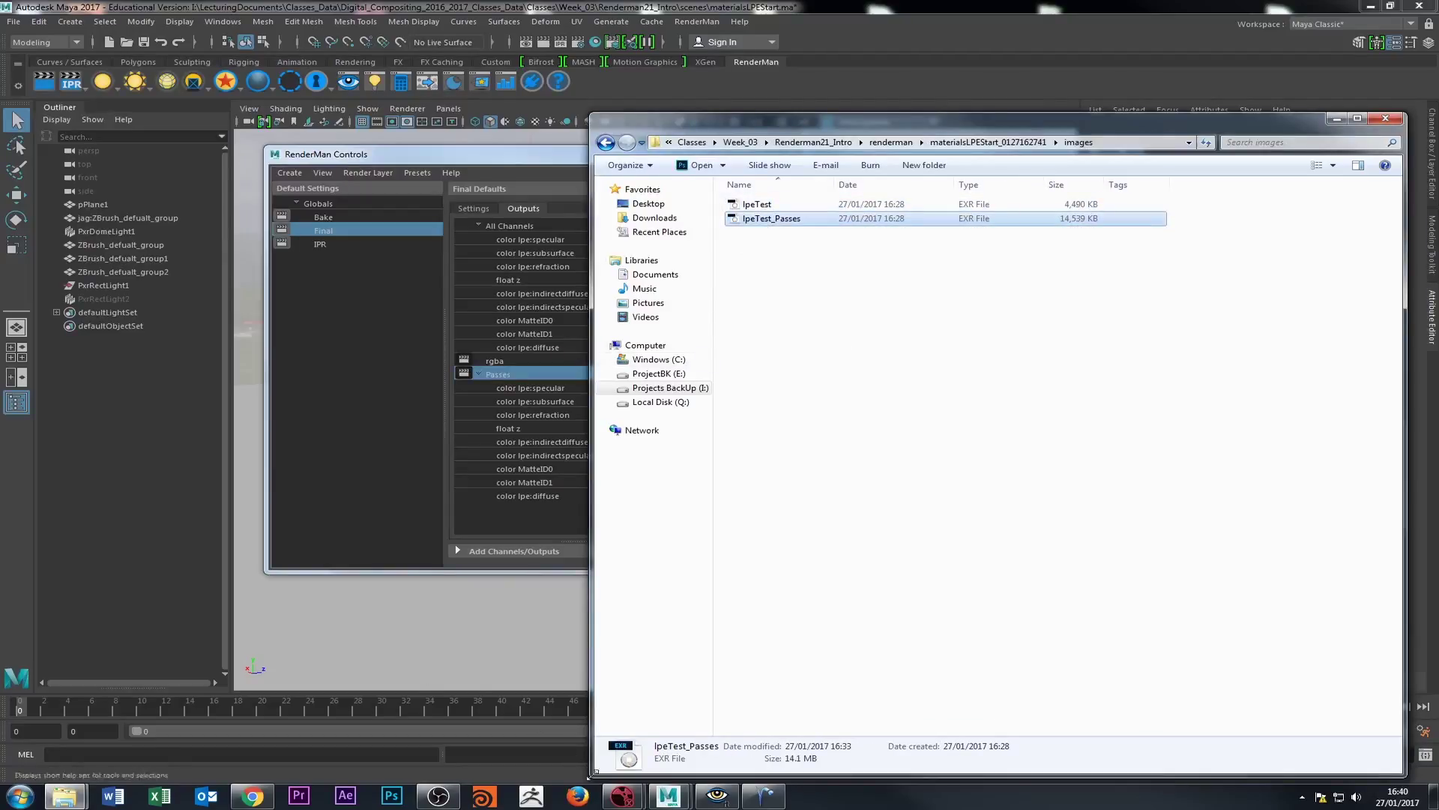
# Switch to NukeX and delete the two existing Read nodes from the node graph, keeping the Viewer.
pyautogui.moveTo(622, 796)
pyautogui.click(697, 708)
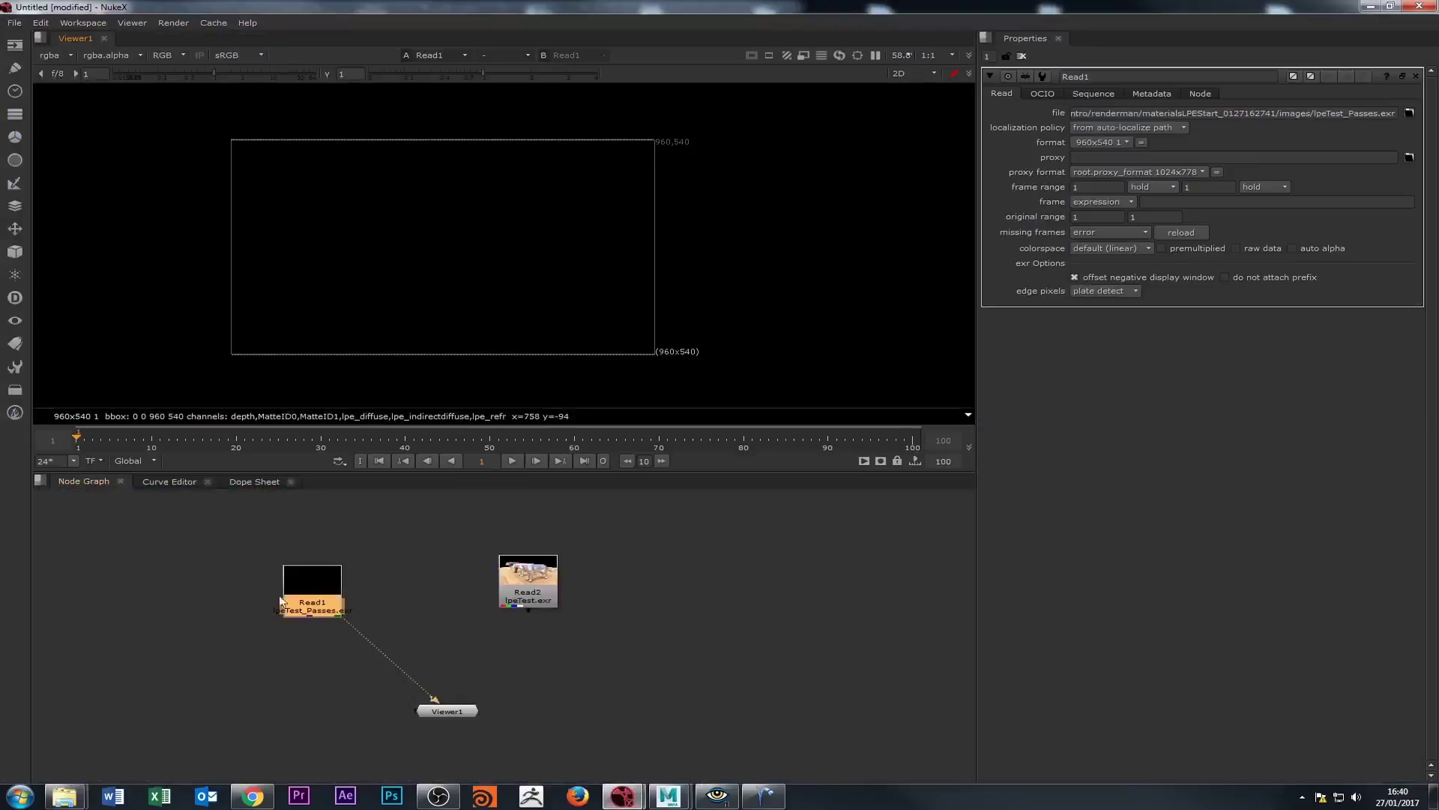
pyautogui.click(173, 547)
pyautogui.moveTo(314, 594); pyautogui.dragTo(256, 577)
pyautogui.moveTo(538, 583); pyautogui.dragTo(489, 581)
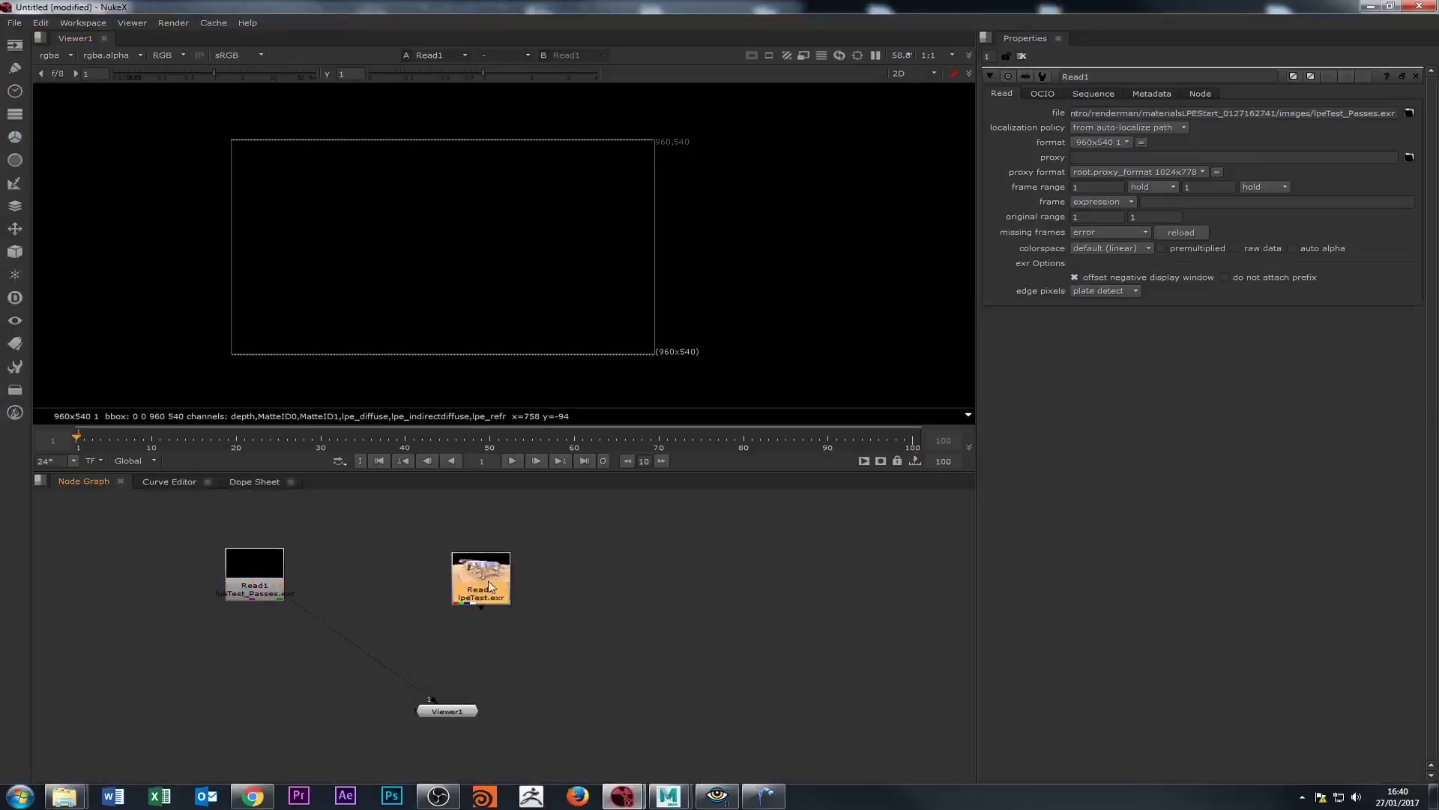
pyautogui.moveTo(136, 535); pyautogui.dragTo(621, 651)
pyautogui.press('Delete')
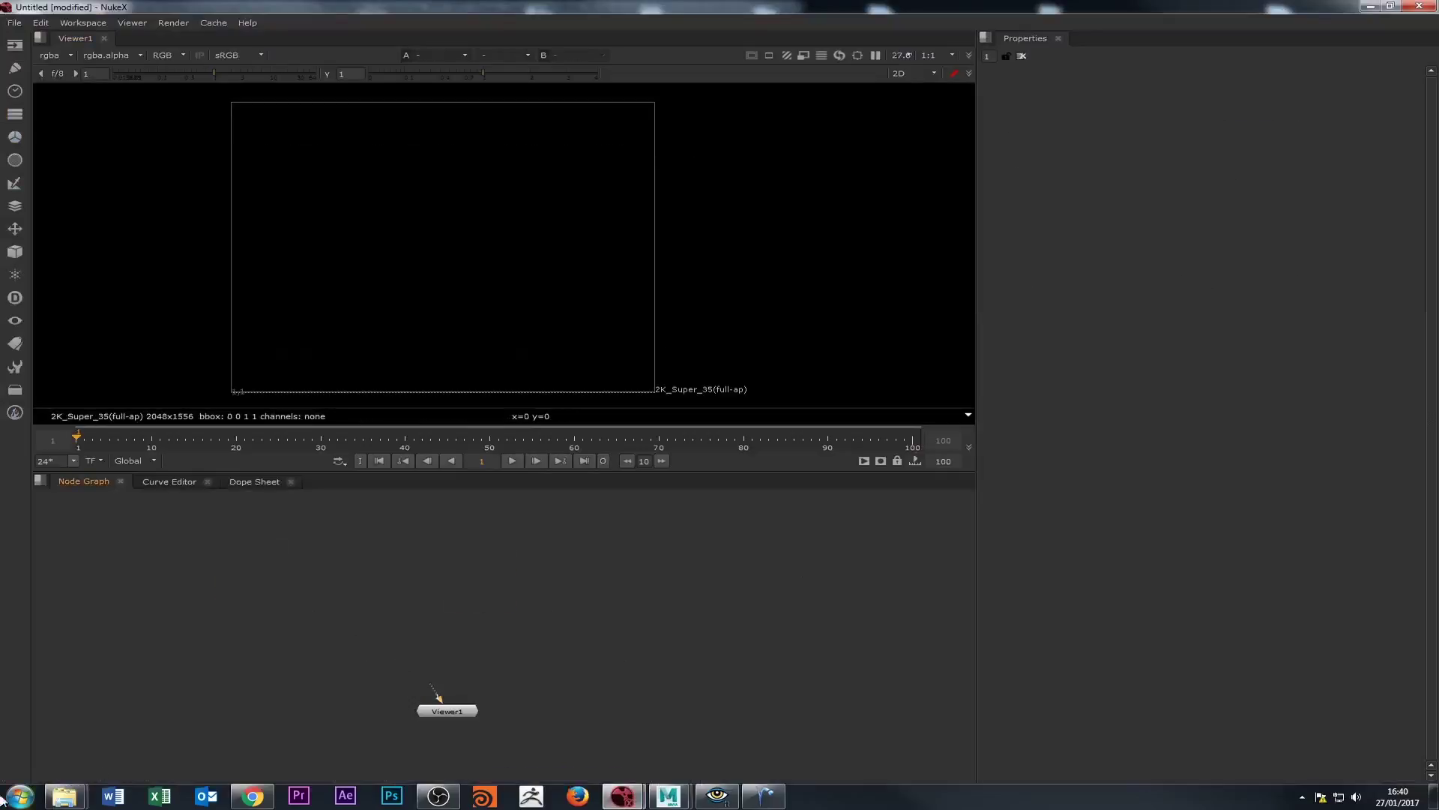
# Import lpeTest_Passes.exr and lpeTest.exr from the images folder into the Nuke node graph and view lpeTest.exr.
pyautogui.moveTo(64, 796)
pyautogui.click(86, 723)
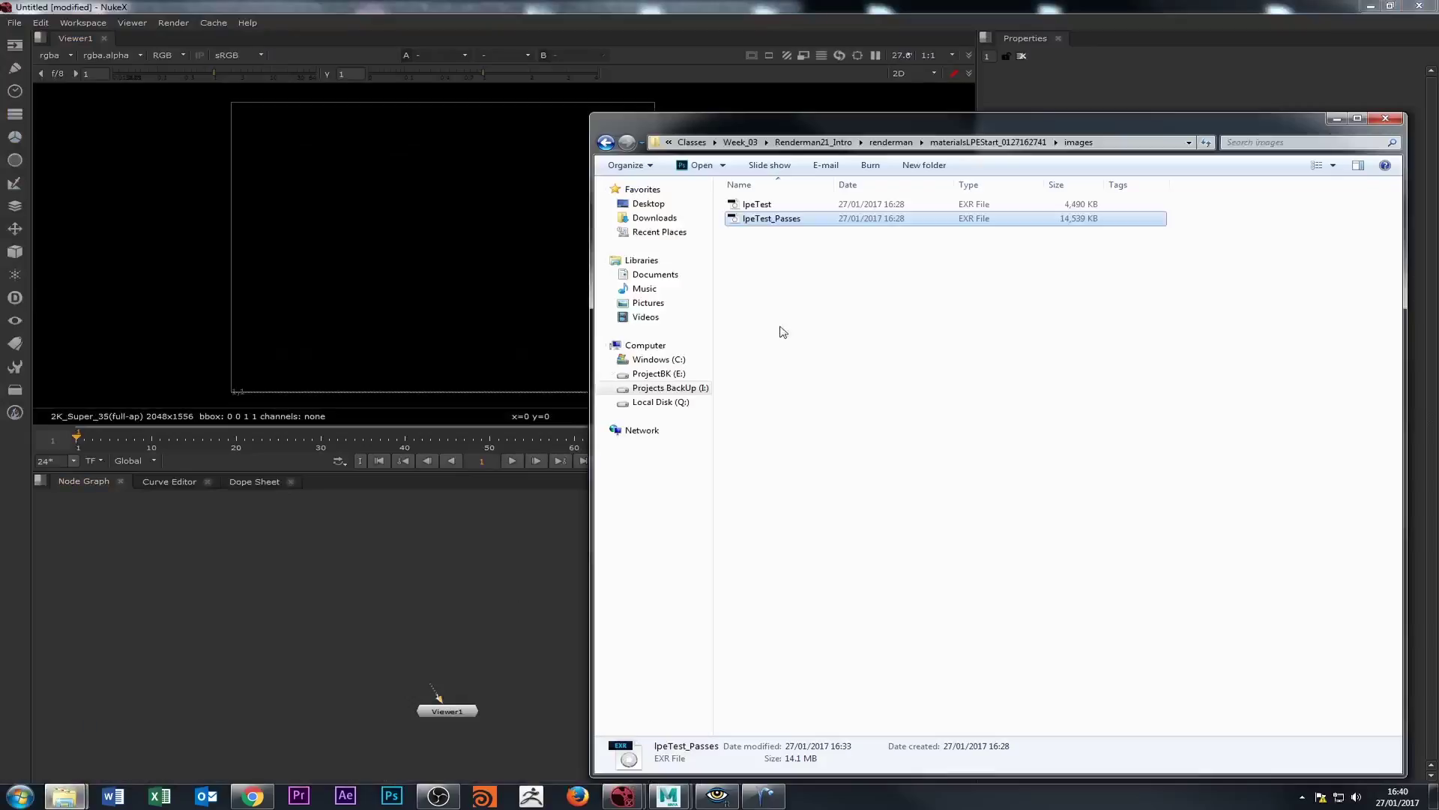
pyautogui.moveTo(855, 298); pyautogui.dragTo(407, 567)
pyautogui.press('1')
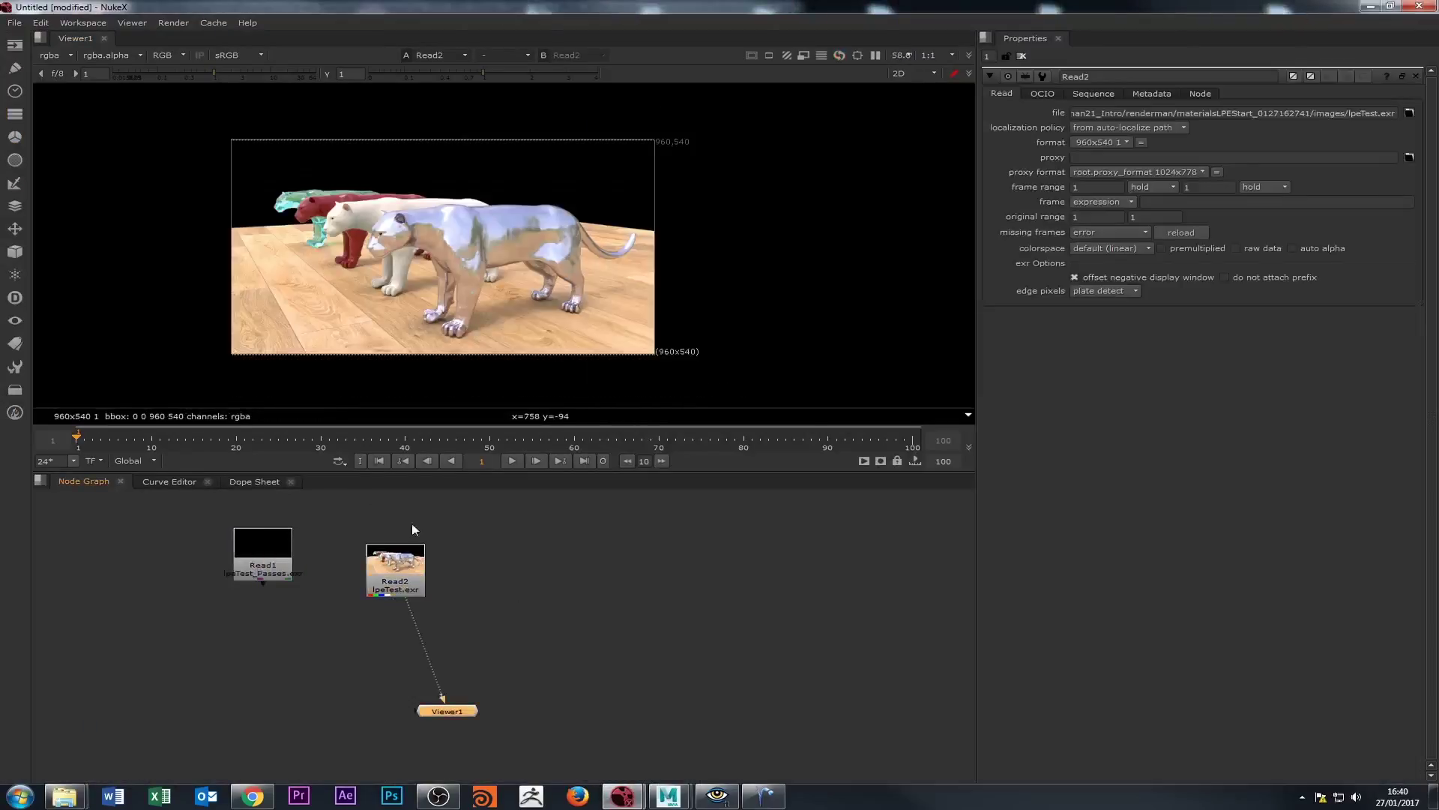
# Inspect the lpeTest.exr render up close, isolating its red, green, blue and alpha channels before restoring the full-colour display.
pyautogui.scroll(6, 350, 271)
pyautogui.scroll(-3, 434, 225)
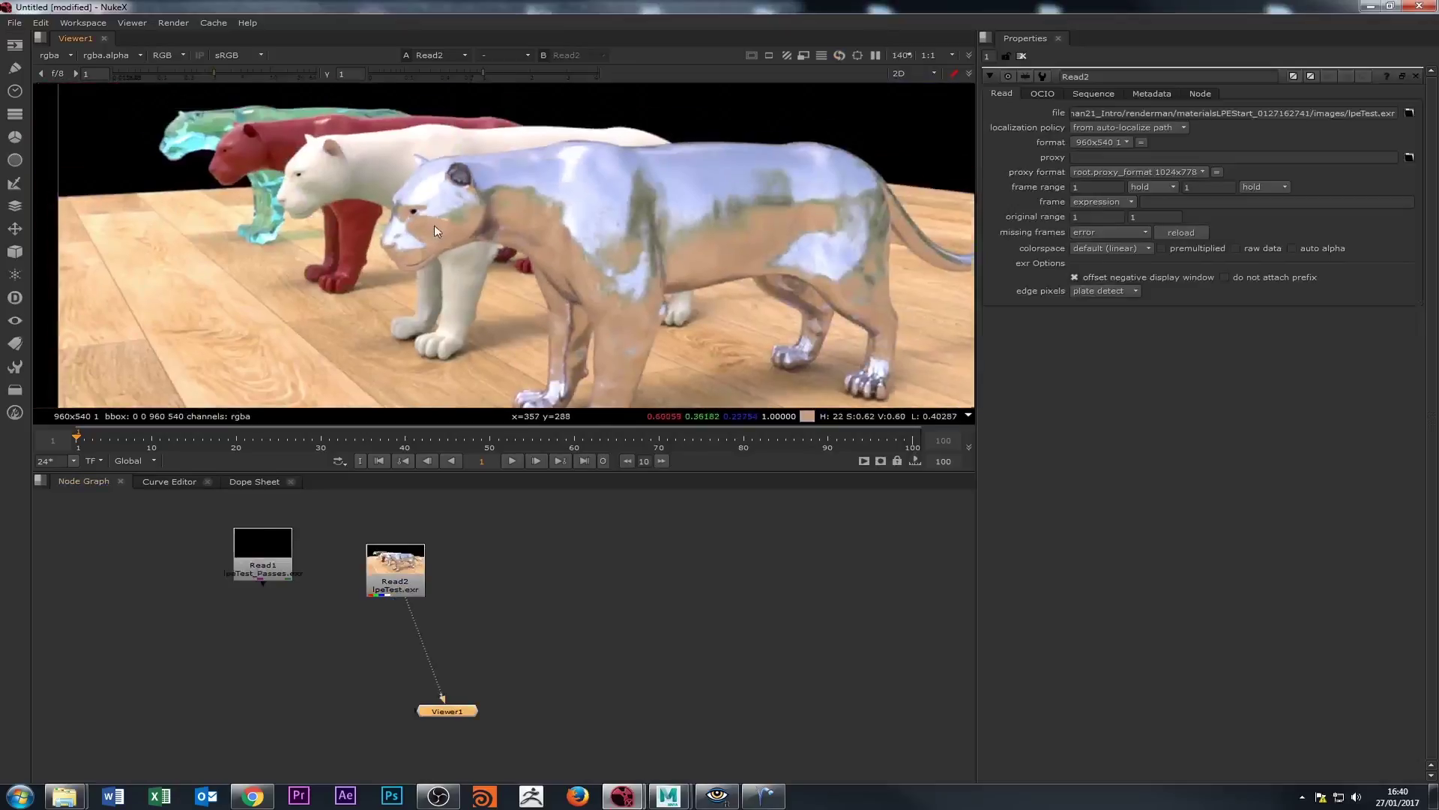
pyautogui.scroll(1, 456, 214)
pyautogui.press('r')
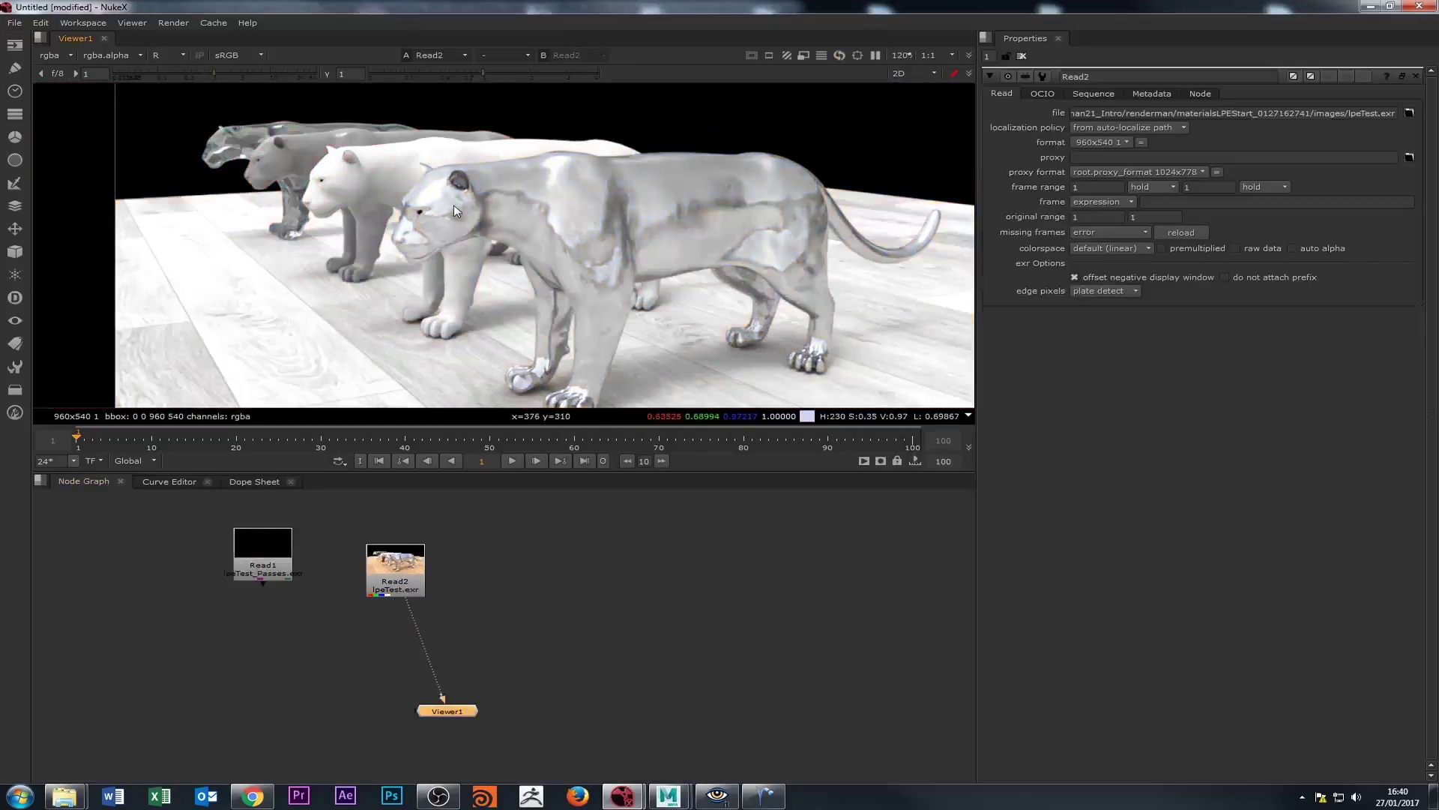
pyautogui.press('g')
pyautogui.press('b')
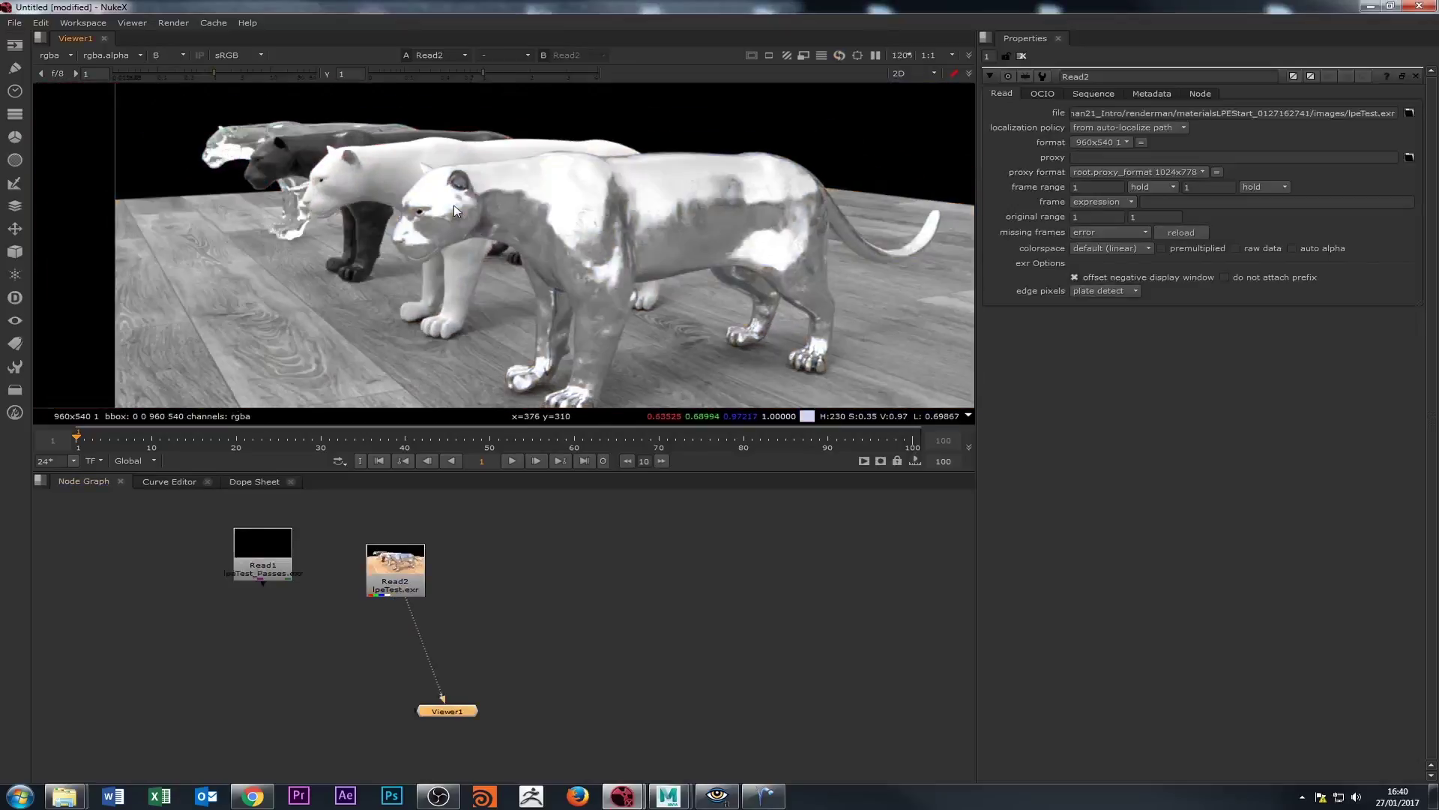
pyautogui.press('a')
pyautogui.press('a')
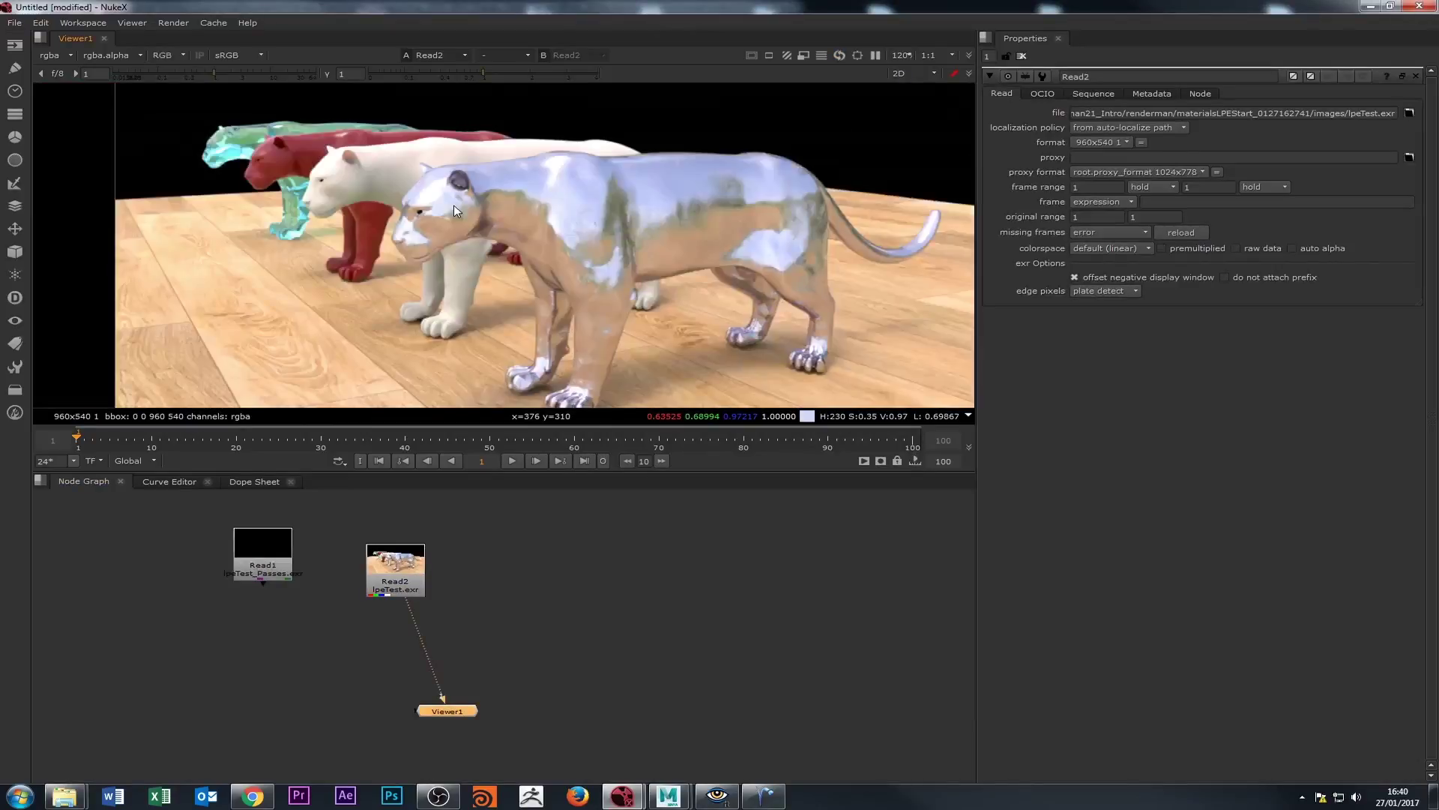
pyautogui.press('a')
pyautogui.press('a')
pyautogui.scroll(-2, 483, 217)
# Connect the Viewer to the lpeTest_Passes.exr Read node and display its alpha and depth layers.
pyautogui.click(275, 558)
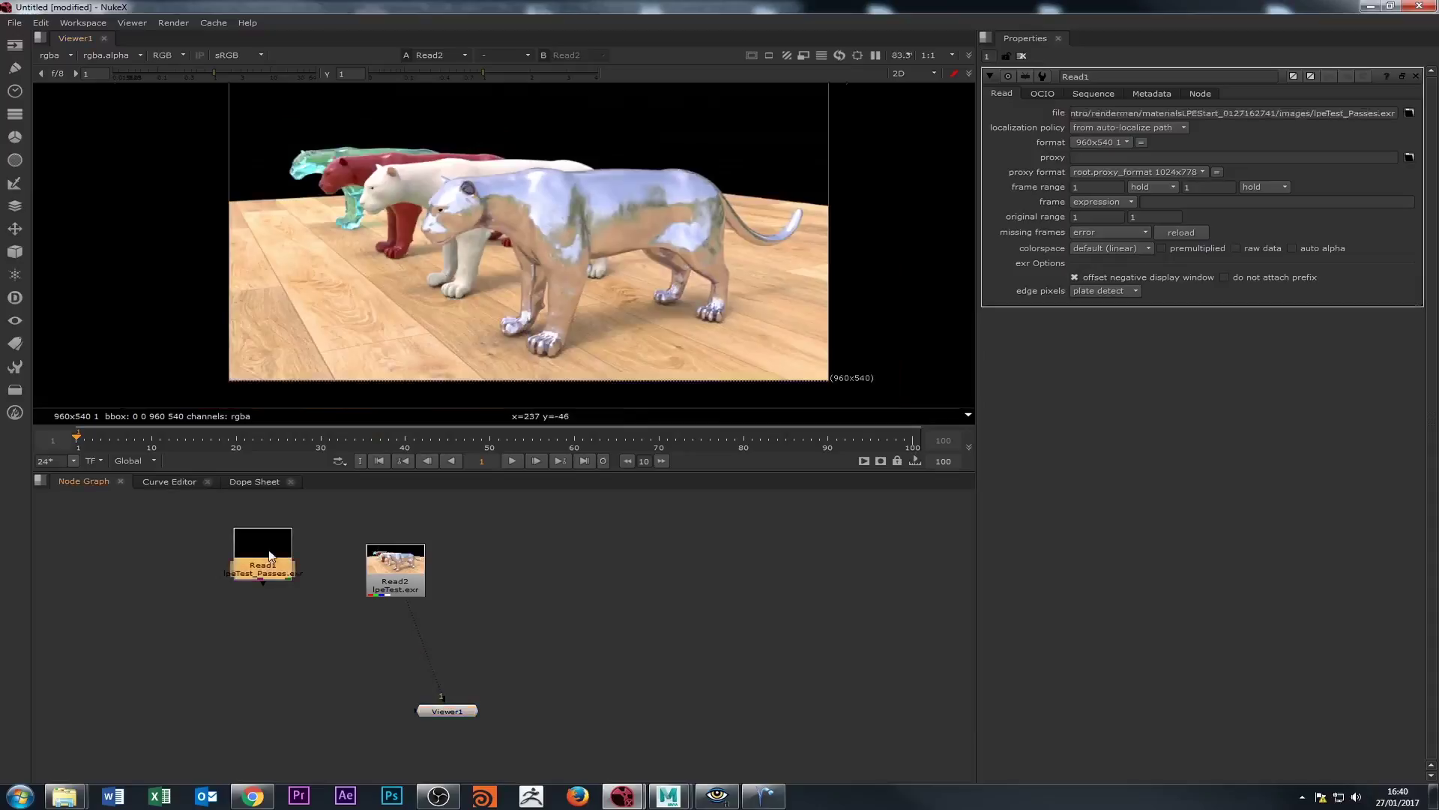
pyautogui.press('1')
pyautogui.scroll(-3, 450, 218)
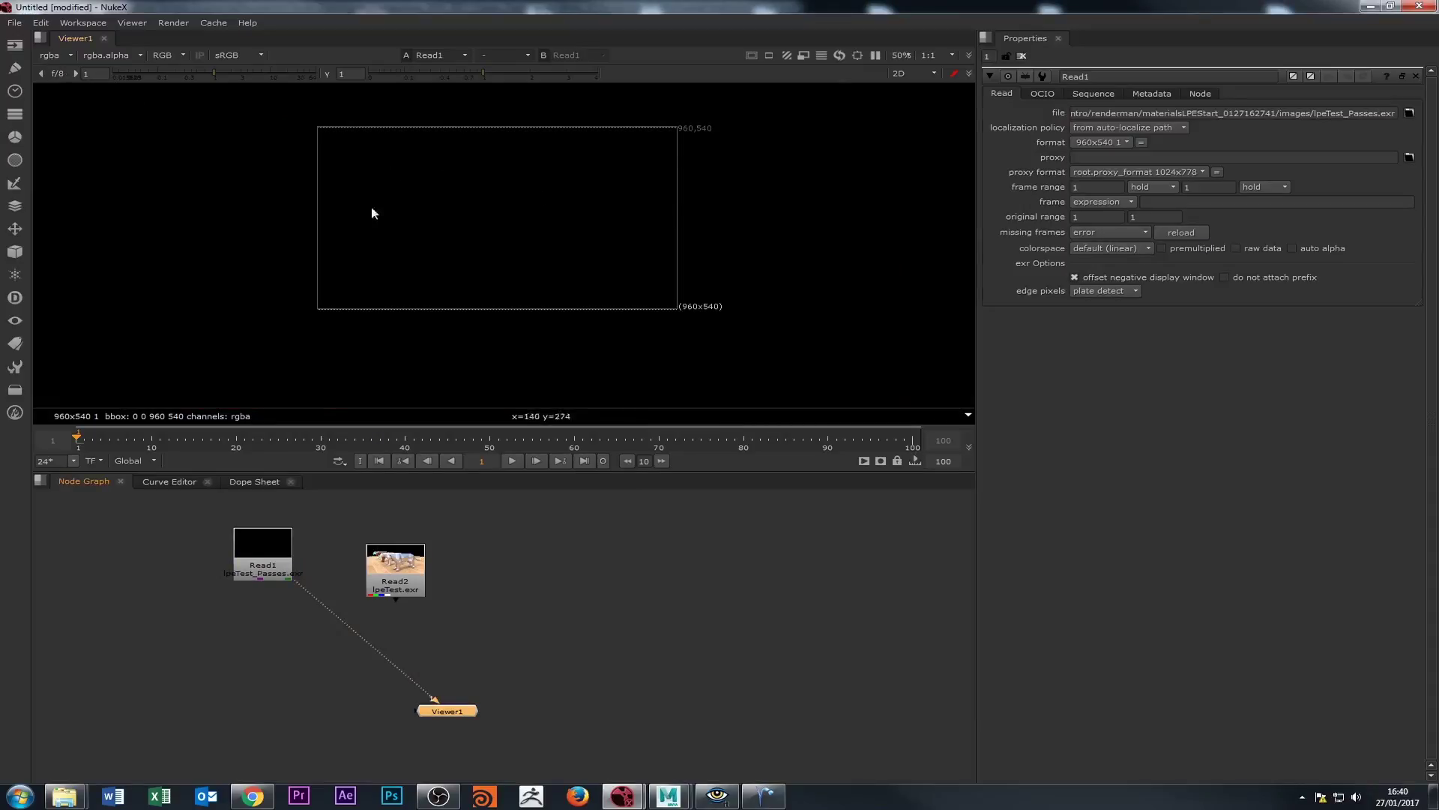
pyautogui.click(52, 57)
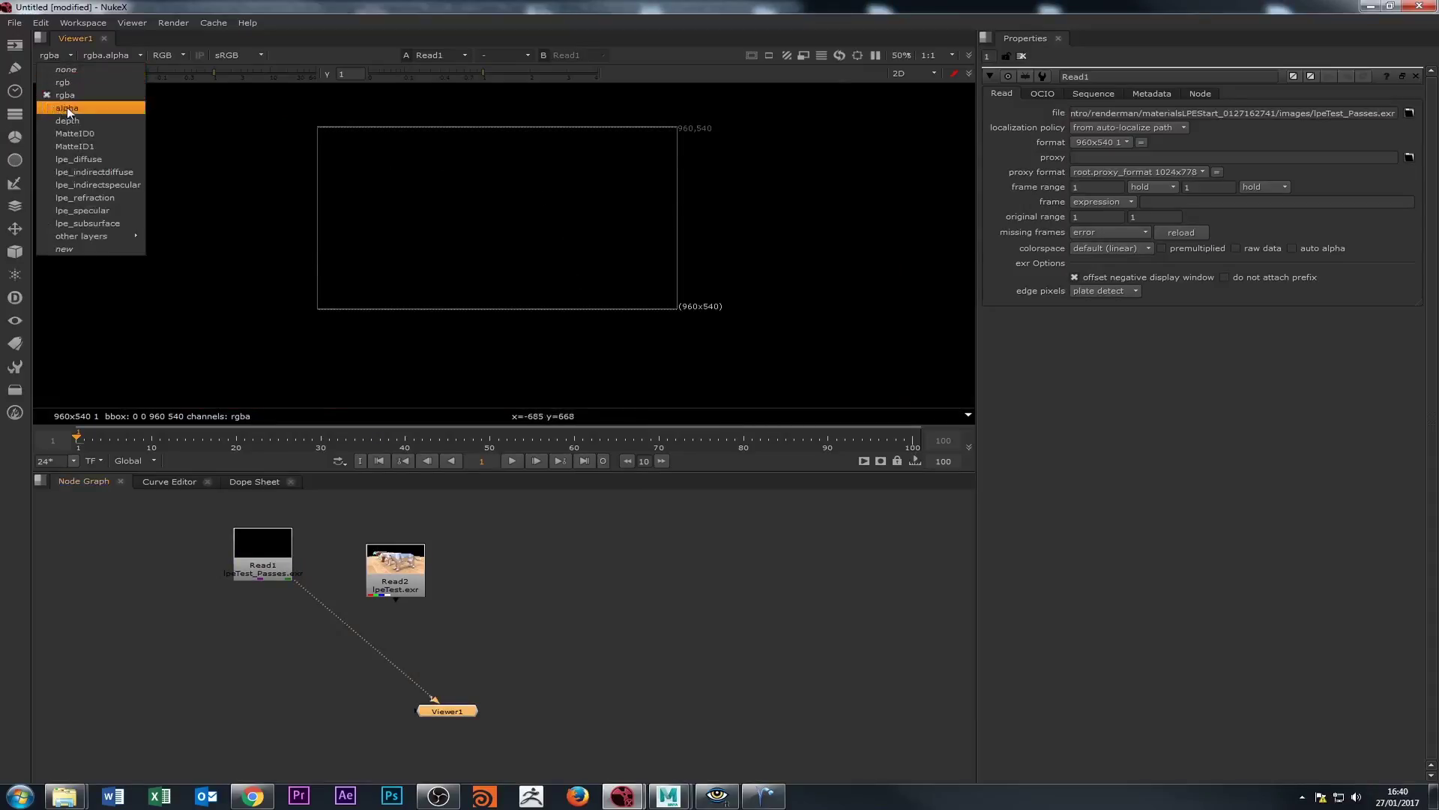
pyautogui.click(66, 107)
pyautogui.click(52, 57)
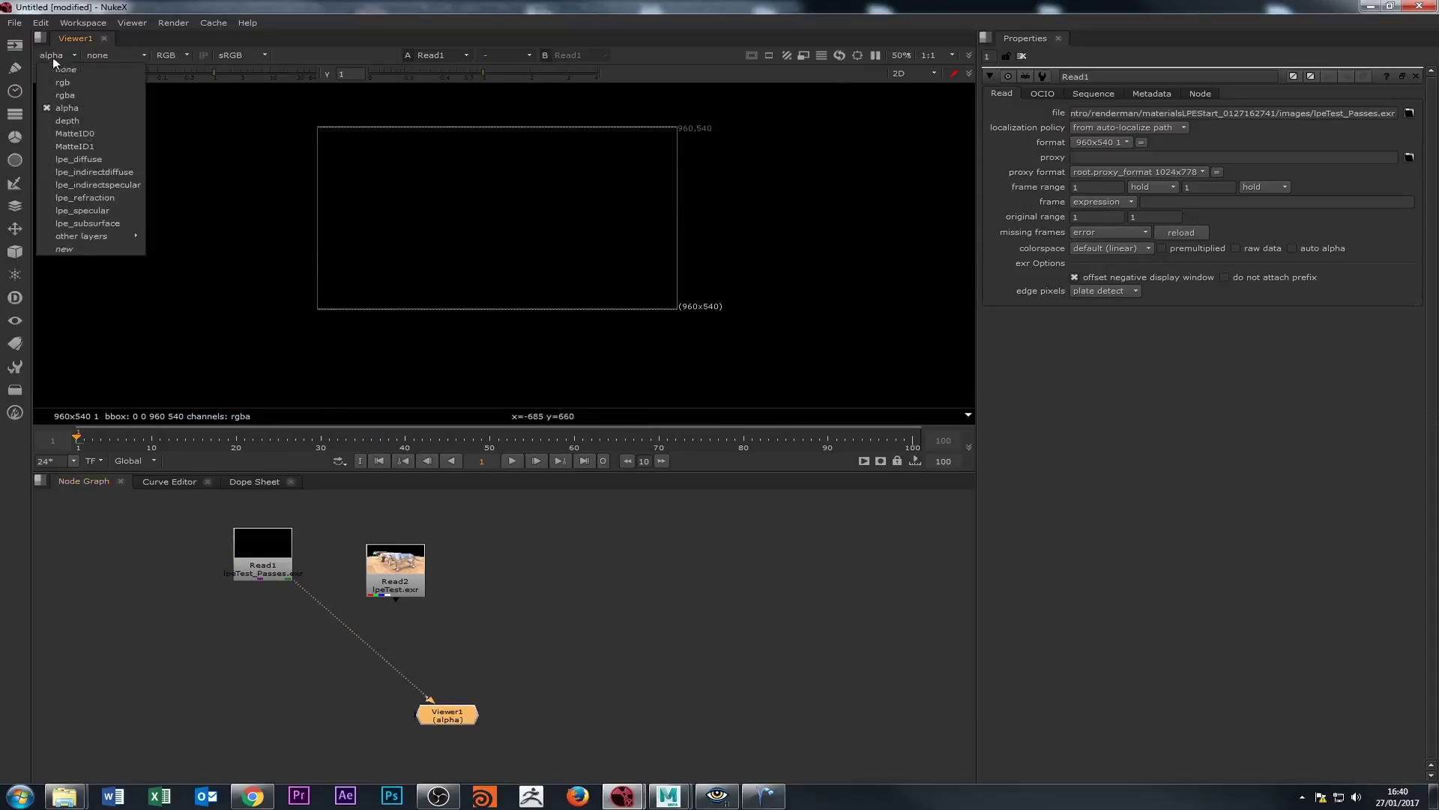
pyautogui.click(61, 122)
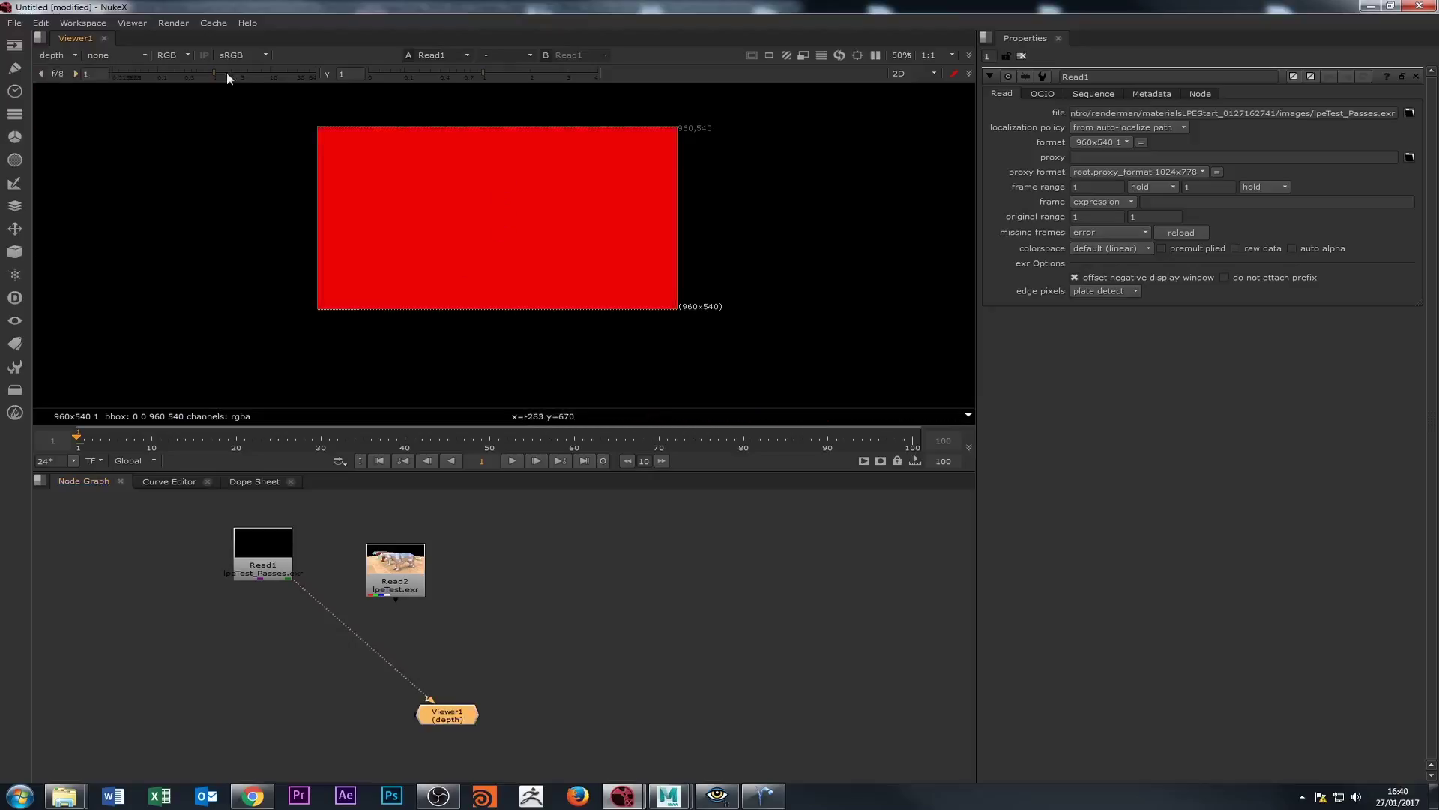
# Lower the viewer gain to 0.004 to make the depth layer's gradation readable.
pyautogui.moveTo(214, 75); pyautogui.dragTo(187, 79)
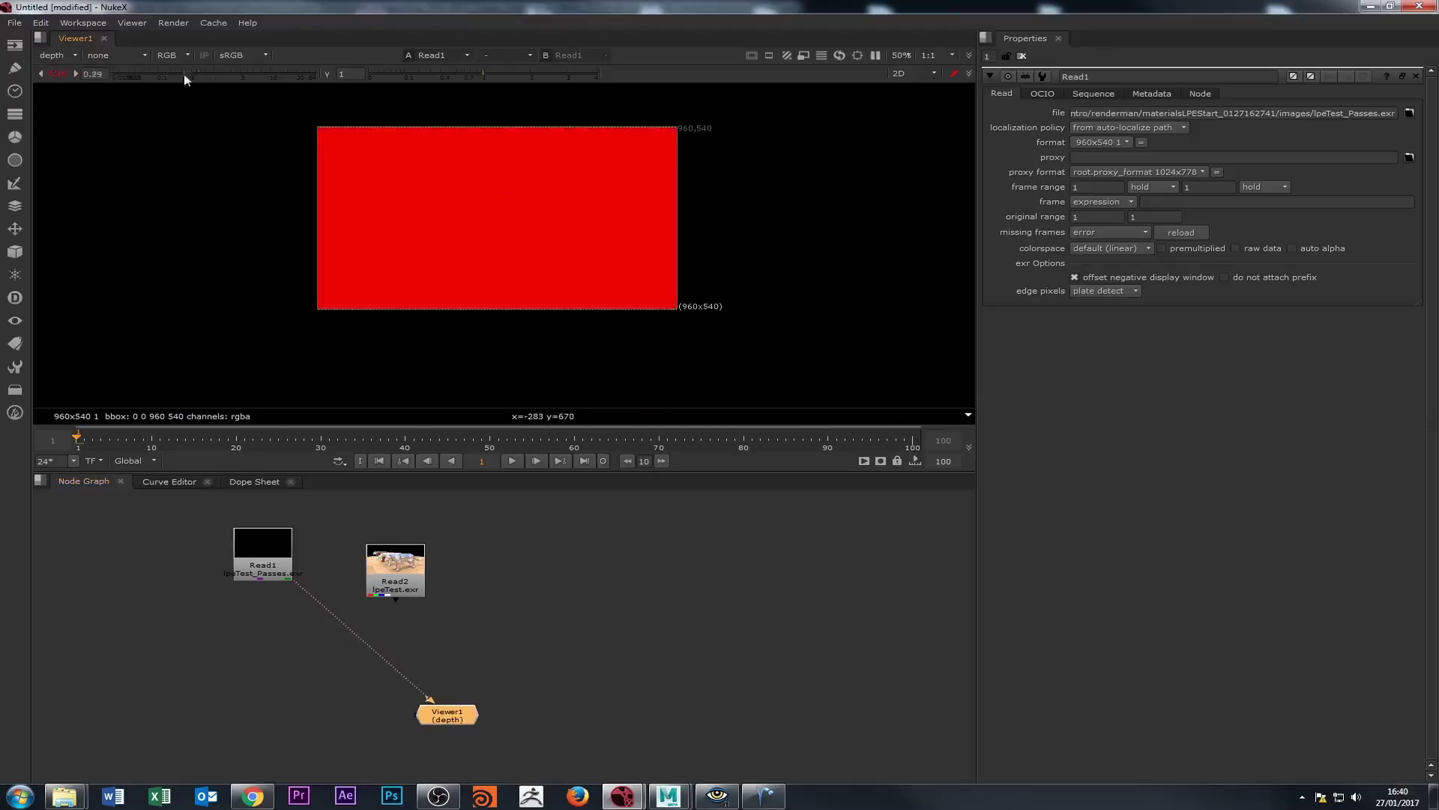
pyautogui.click(100, 73)
pyautogui.press('Down')
pyautogui.press('Down')
pyautogui.press('Down')
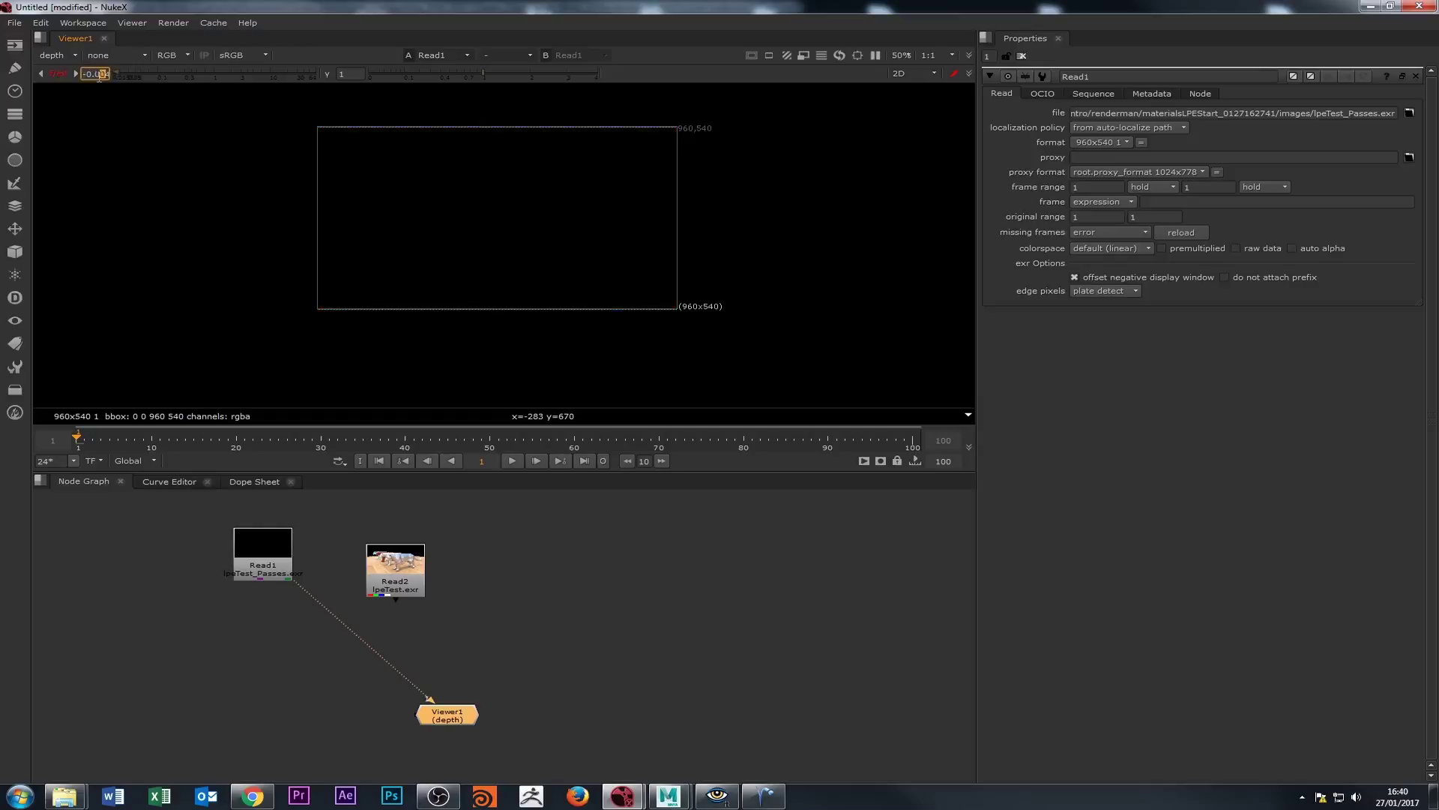
pyautogui.press('Up')
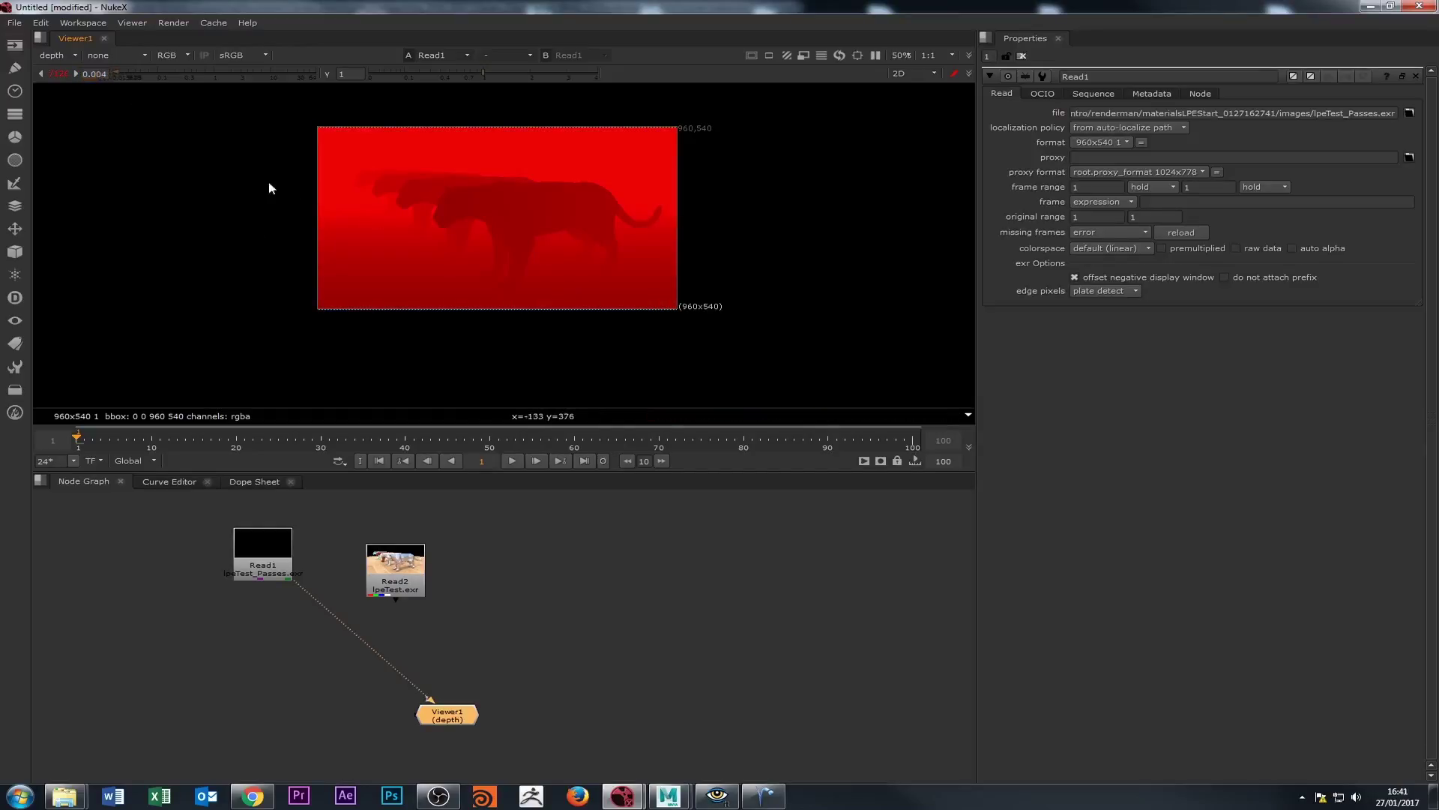
# Examine the depth layer's edges around the panthers' tail, backs and legs, and reset the viewer gain to 1.
pyautogui.scroll(3, 449, 163)
pyautogui.scroll(2, 655, 183)
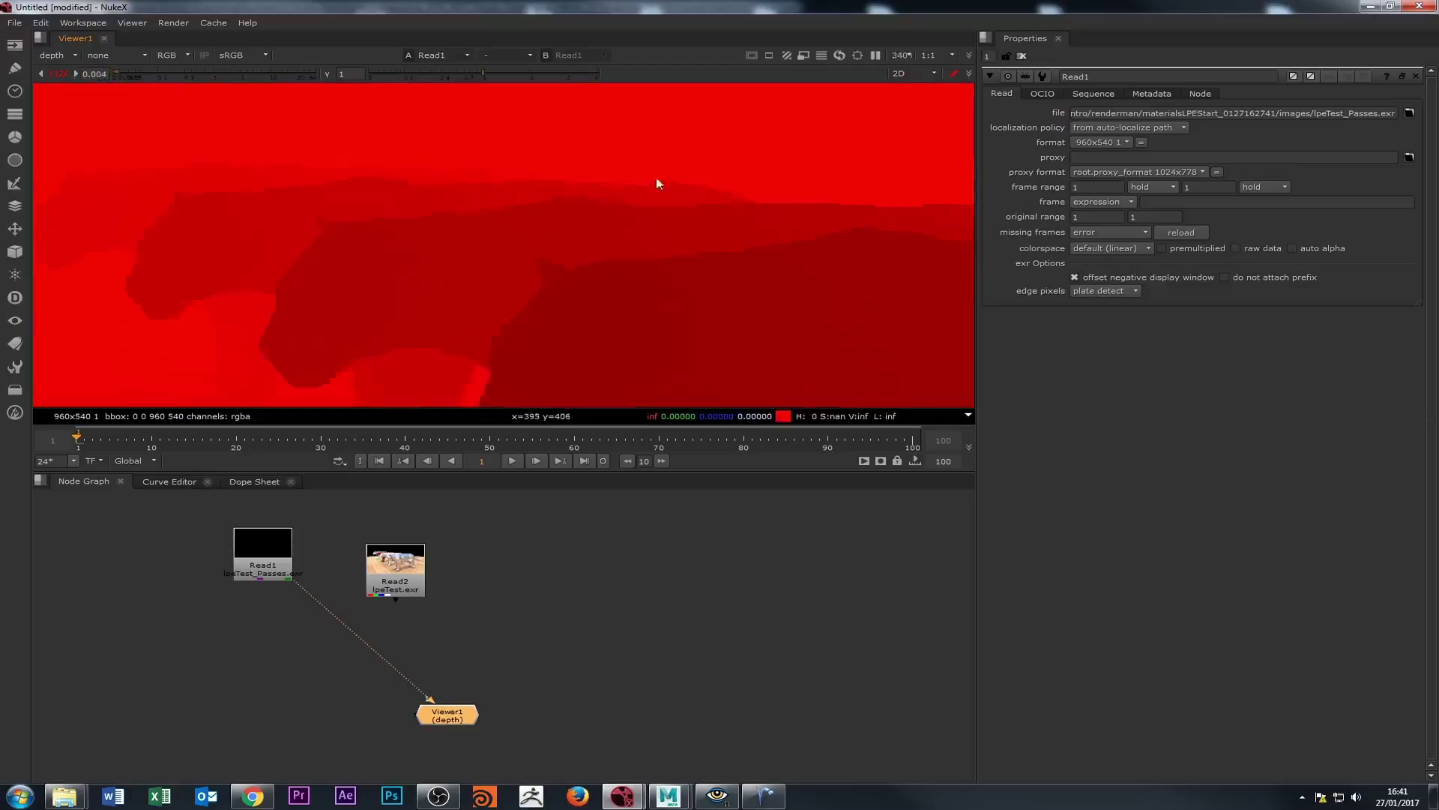
pyautogui.scroll(-12, 652, 218)
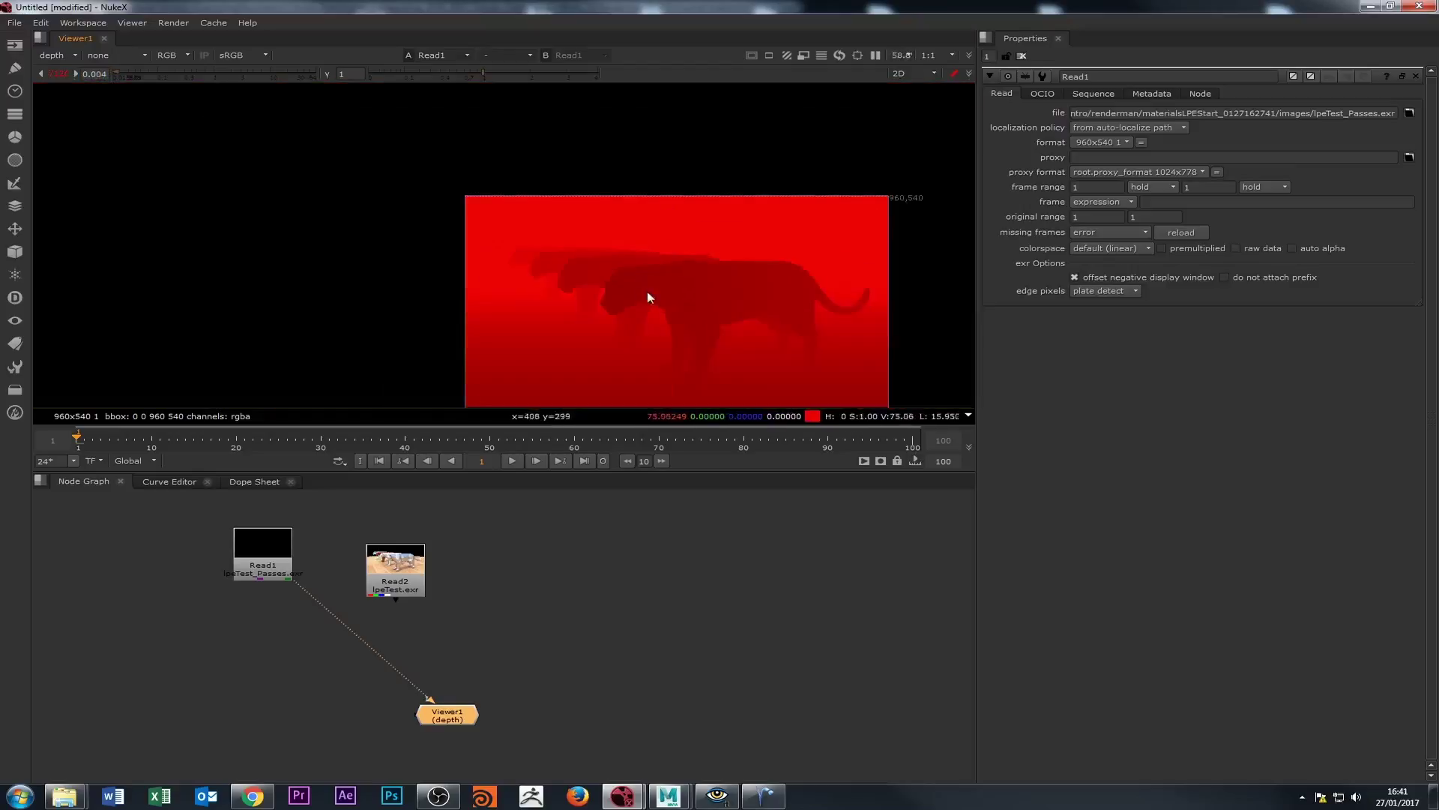
pyautogui.scroll(7, 659, 289)
pyautogui.scroll(-5, 617, 295)
pyautogui.scroll(8, 697, 238)
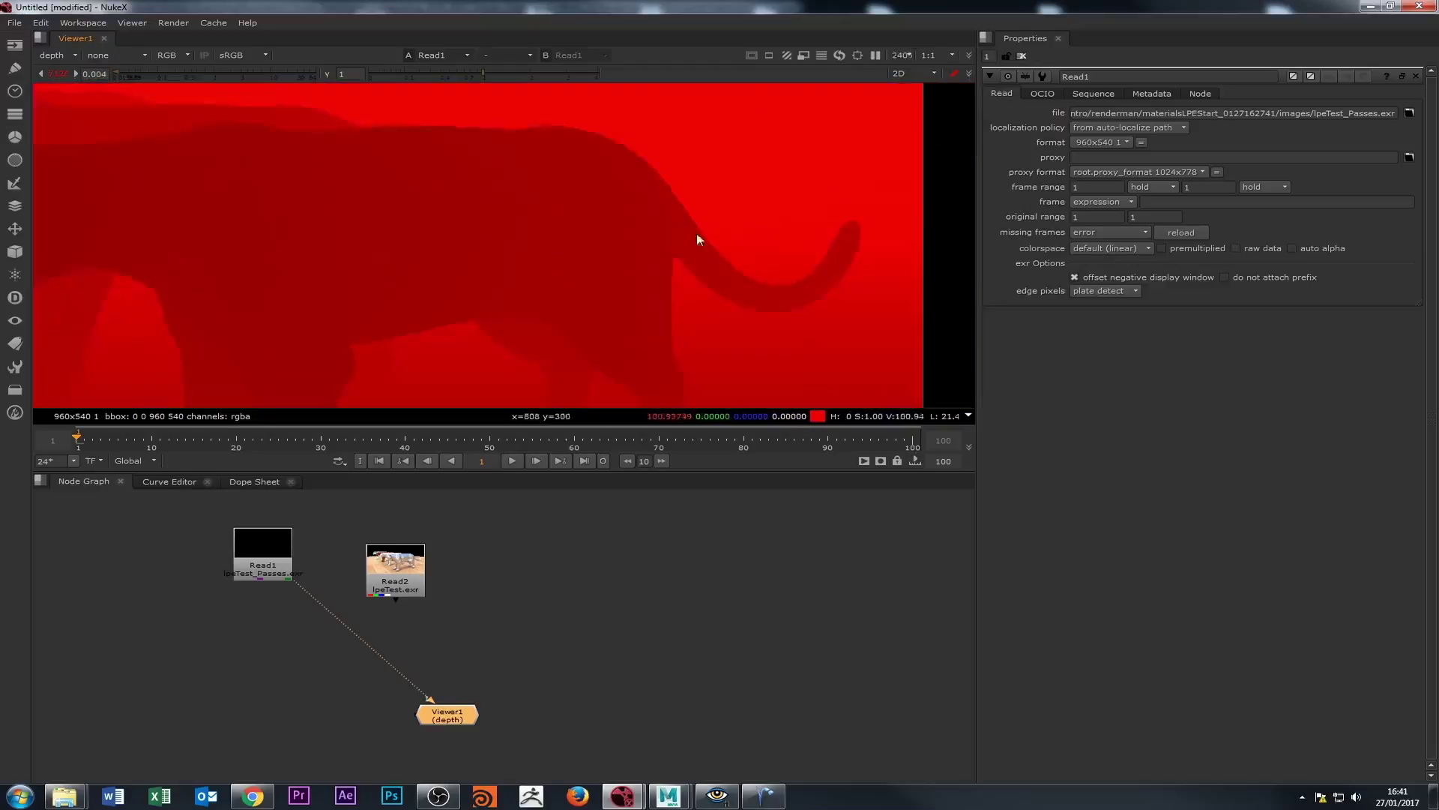
pyautogui.scroll(4, 615, 180)
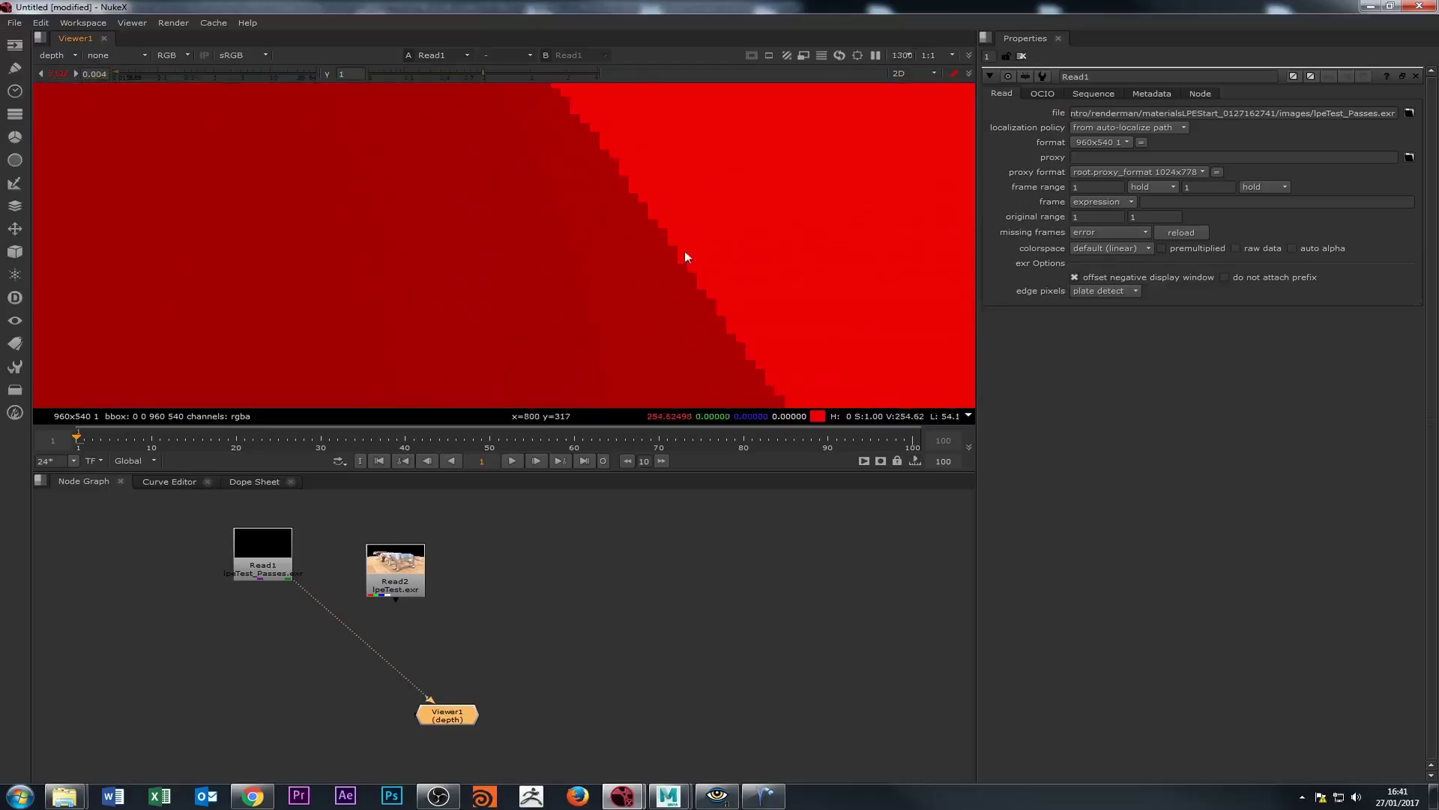
pyautogui.scroll(-5, 685, 250)
pyautogui.scroll(5, 532, 193)
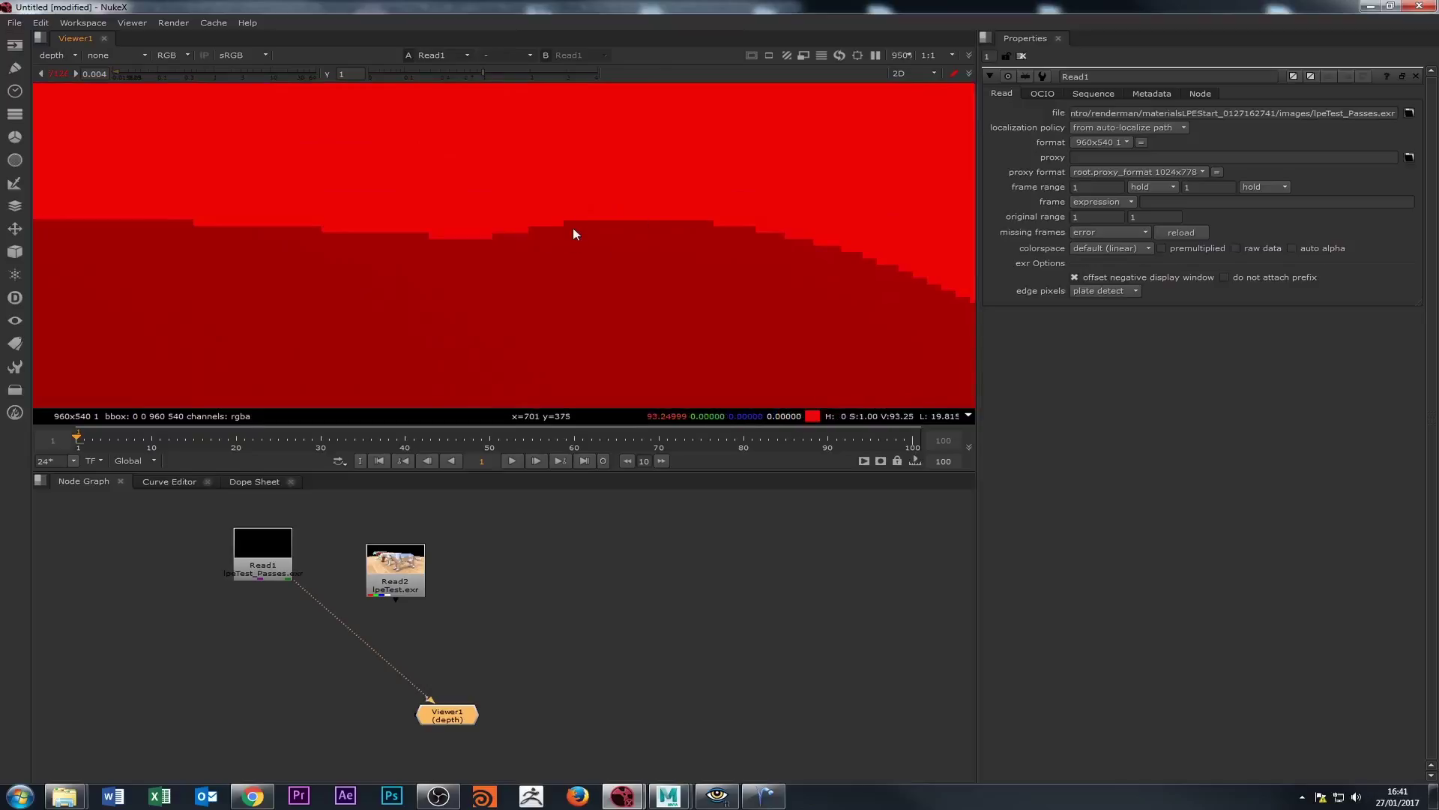
pyautogui.scroll(-5, 570, 236)
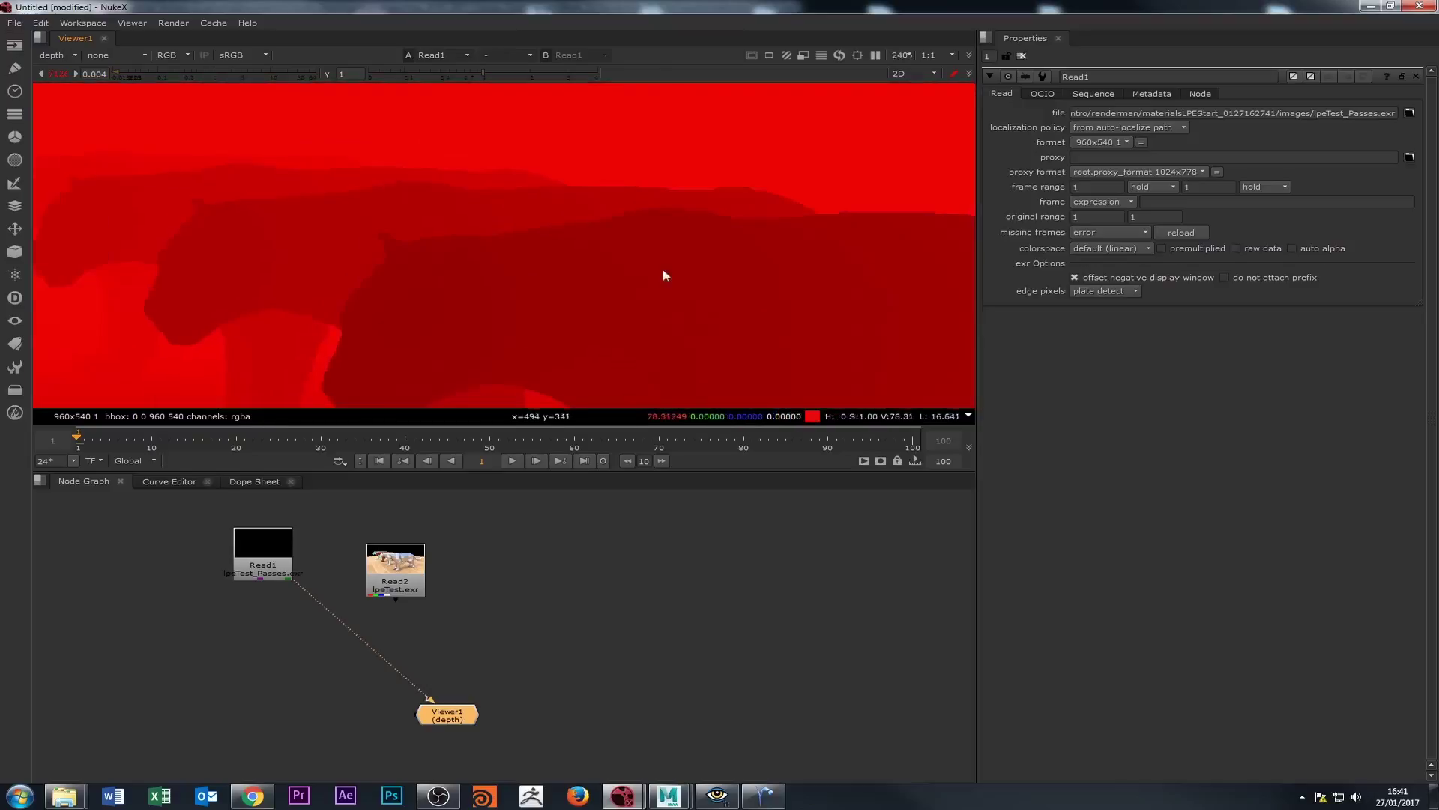
pyautogui.scroll(5, 662, 270)
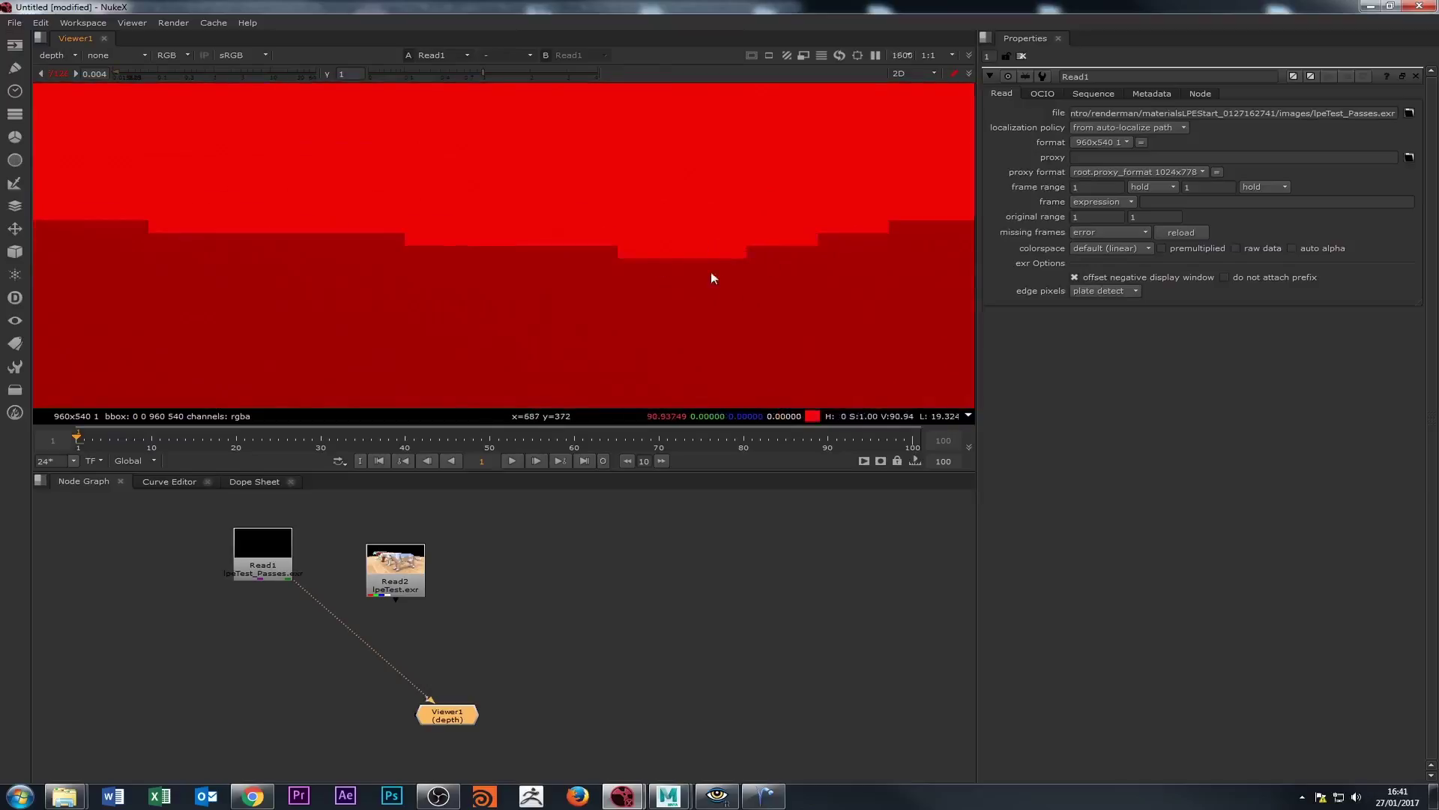
pyautogui.scroll(-6, 709, 273)
pyautogui.scroll(4, 584, 260)
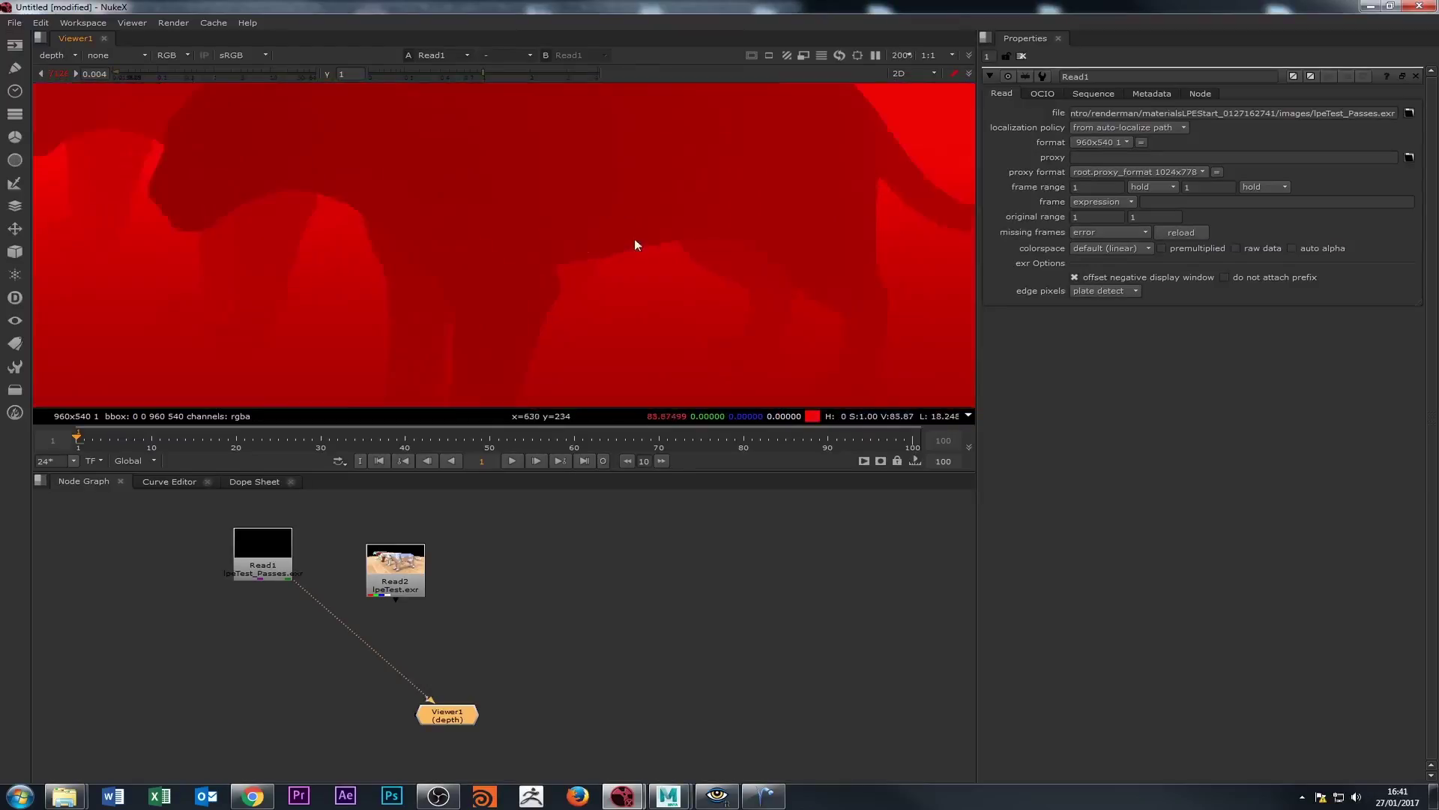
pyautogui.scroll(-3, 636, 240)
pyautogui.scroll(2, 553, 302)
pyautogui.scroll(-1, 547, 270)
pyautogui.scroll(-3, 637, 289)
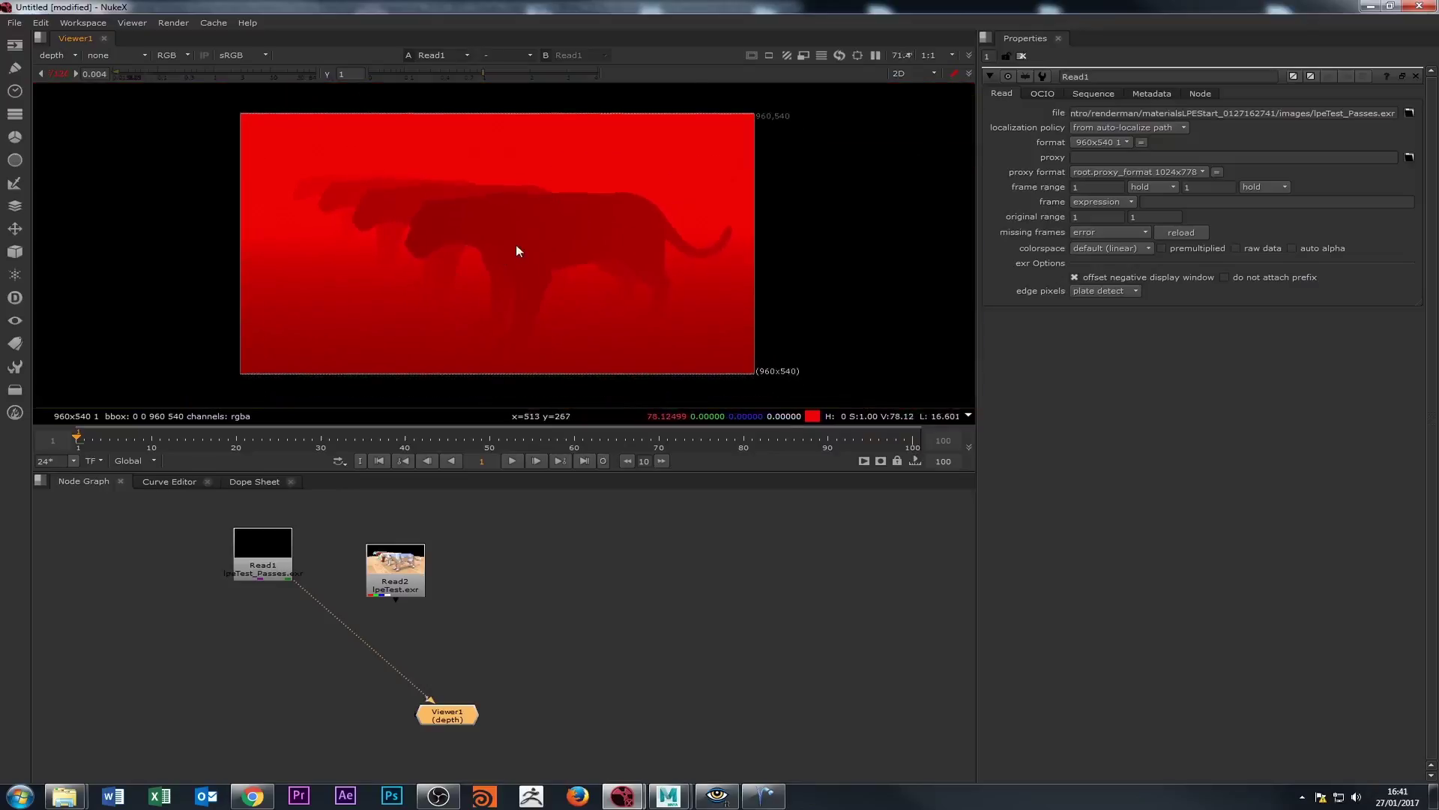
pyautogui.click(58, 74)
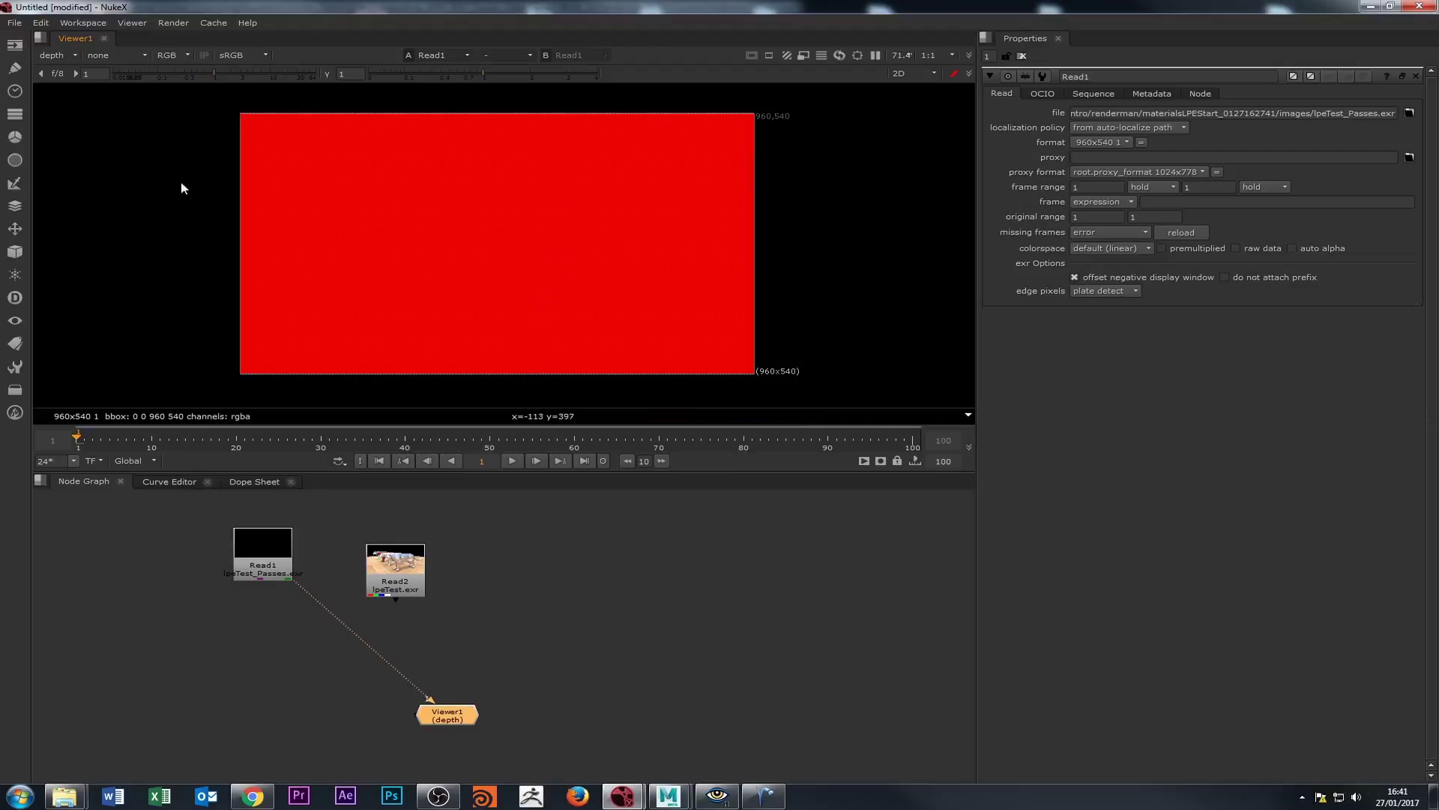
# Display the MatteID0 layer and check its individual channels, and switch the viewer to the MatteID1 layer.
pyautogui.click(58, 57)
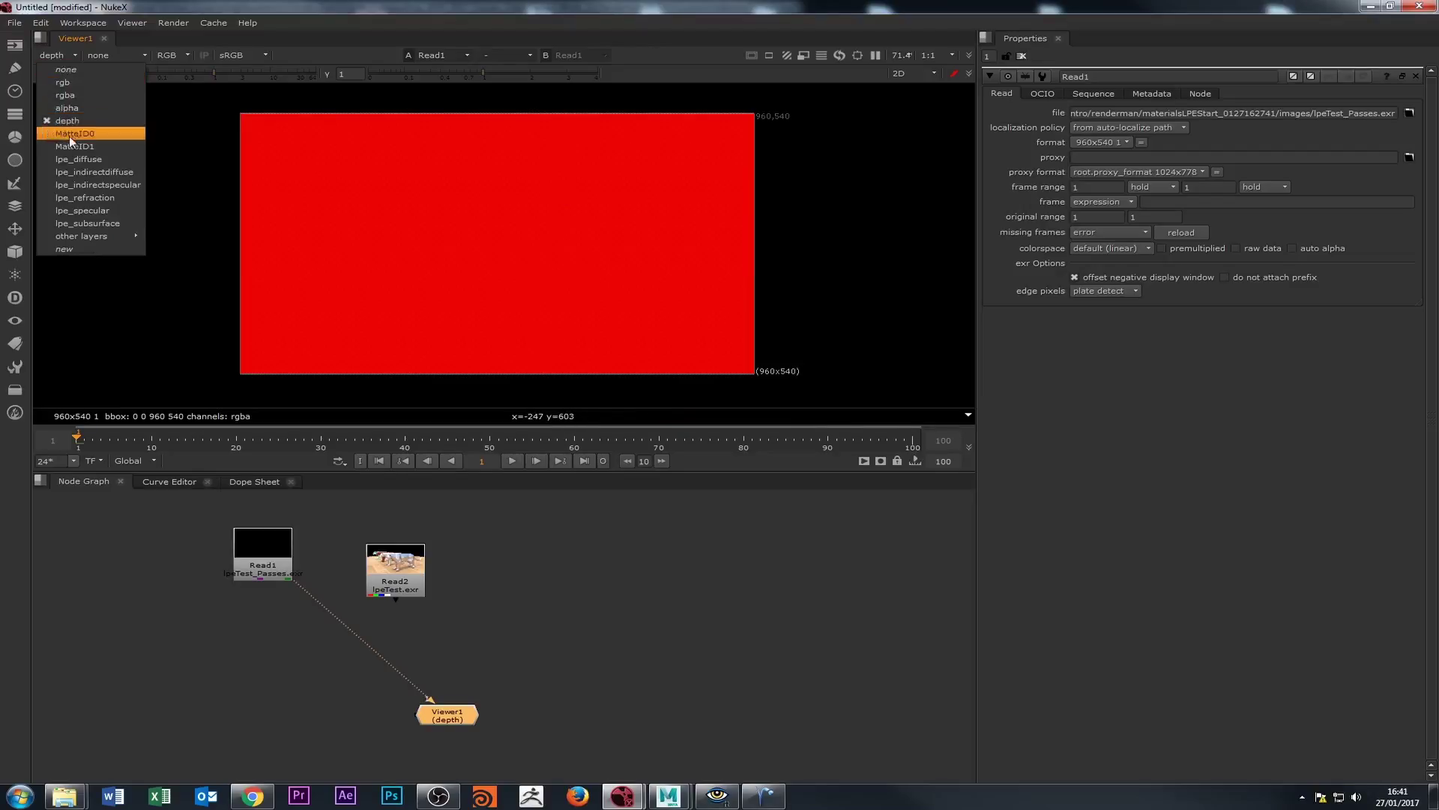
pyautogui.click(72, 129)
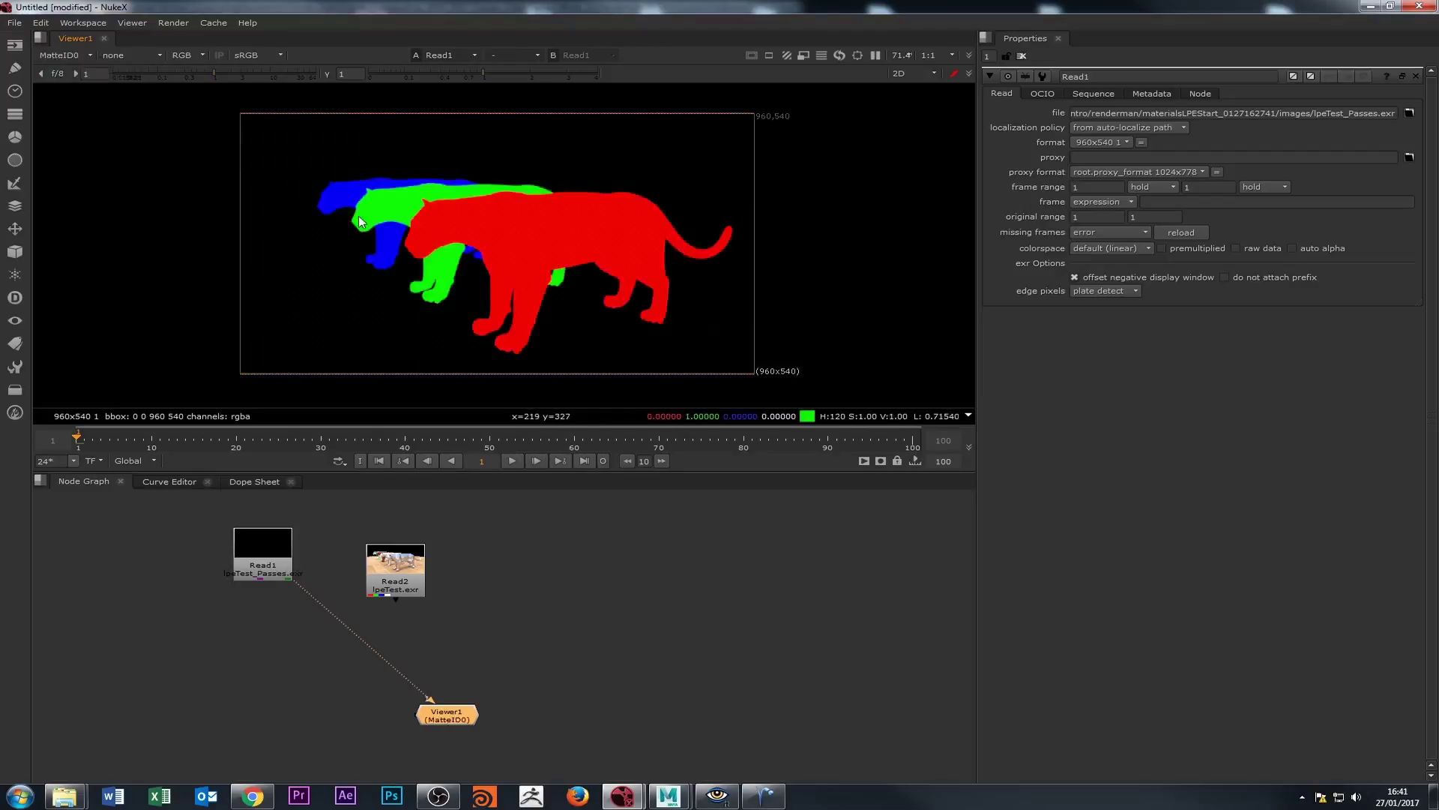
pyautogui.press('r')
pyautogui.press('b')
pyautogui.press('b')
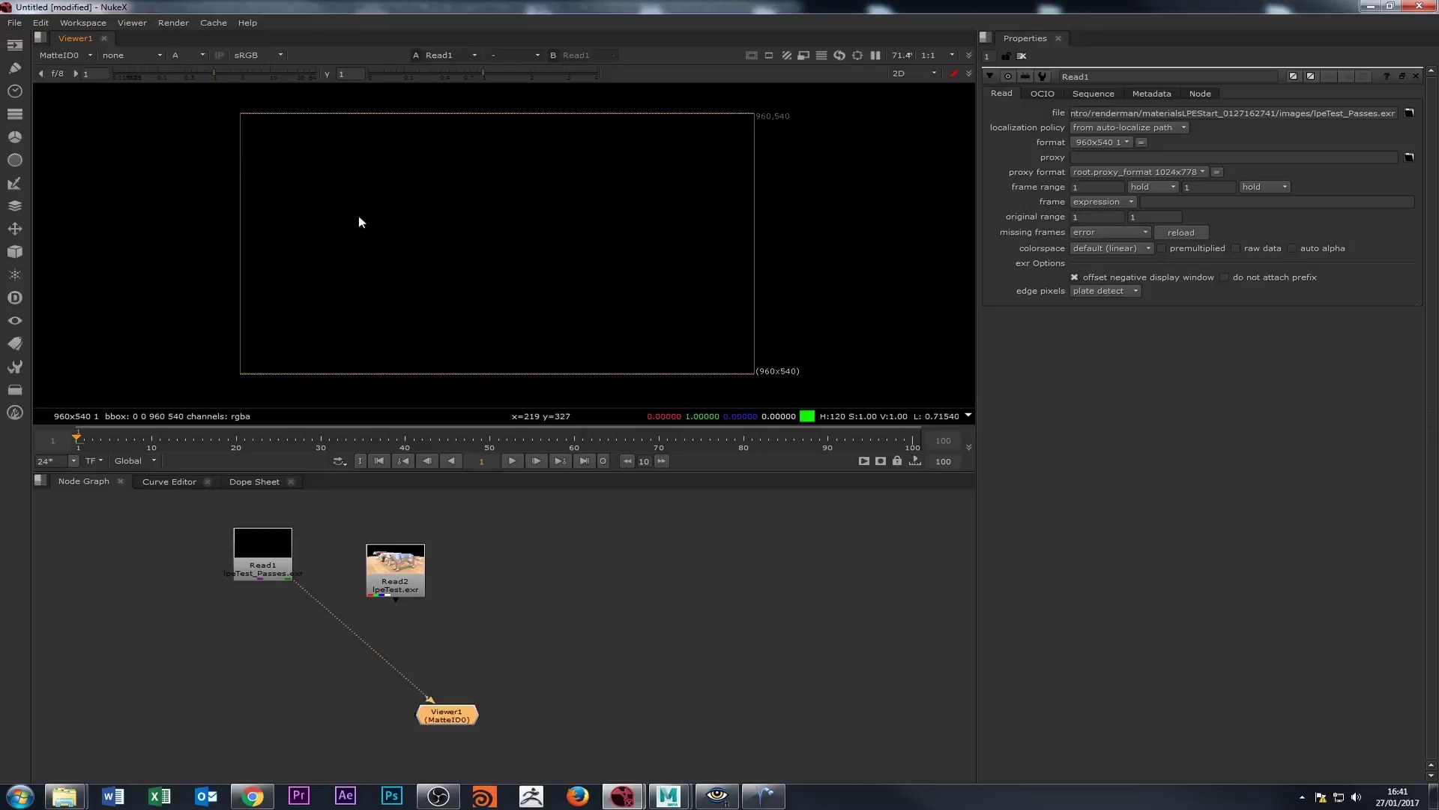
pyautogui.click(53, 58)
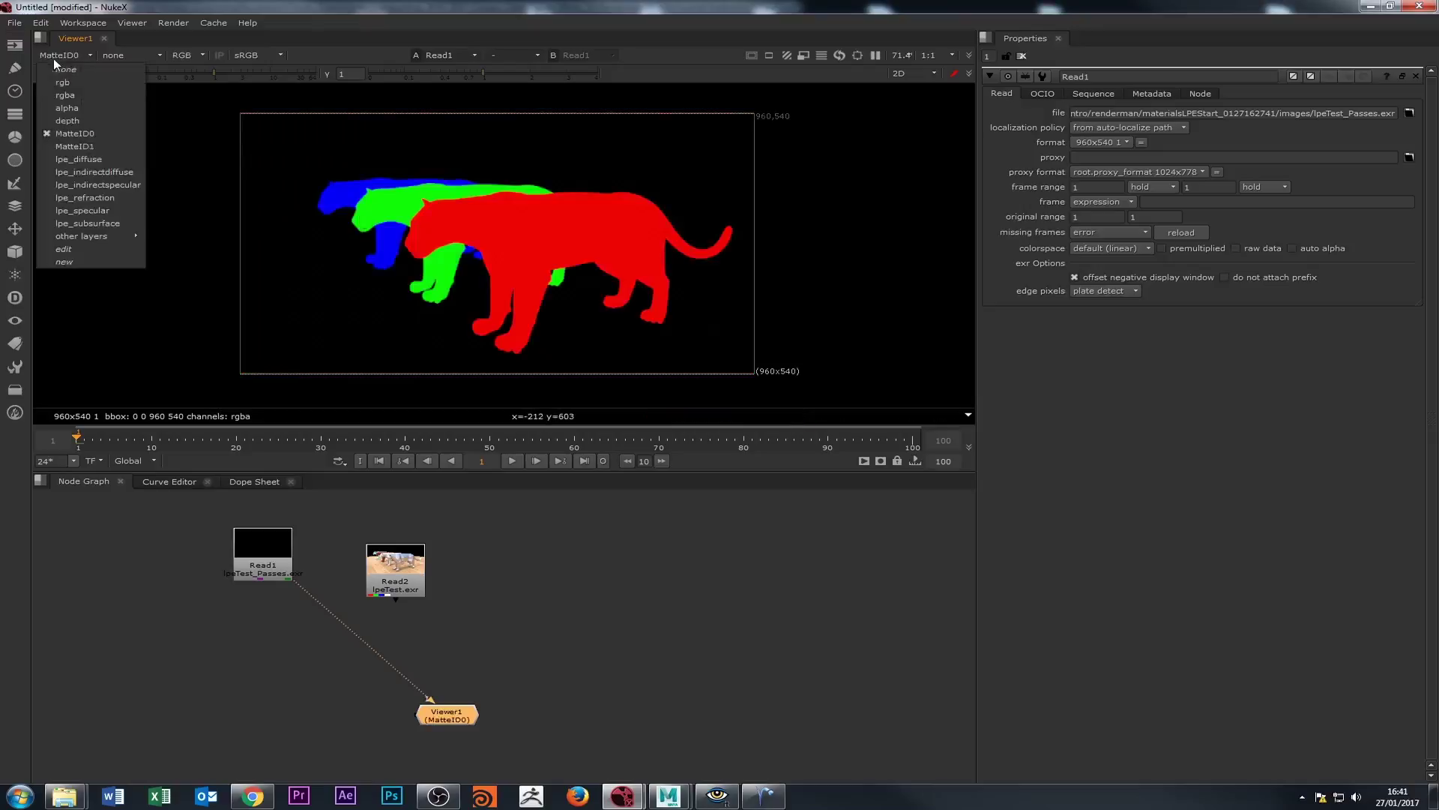
pyautogui.click(75, 146)
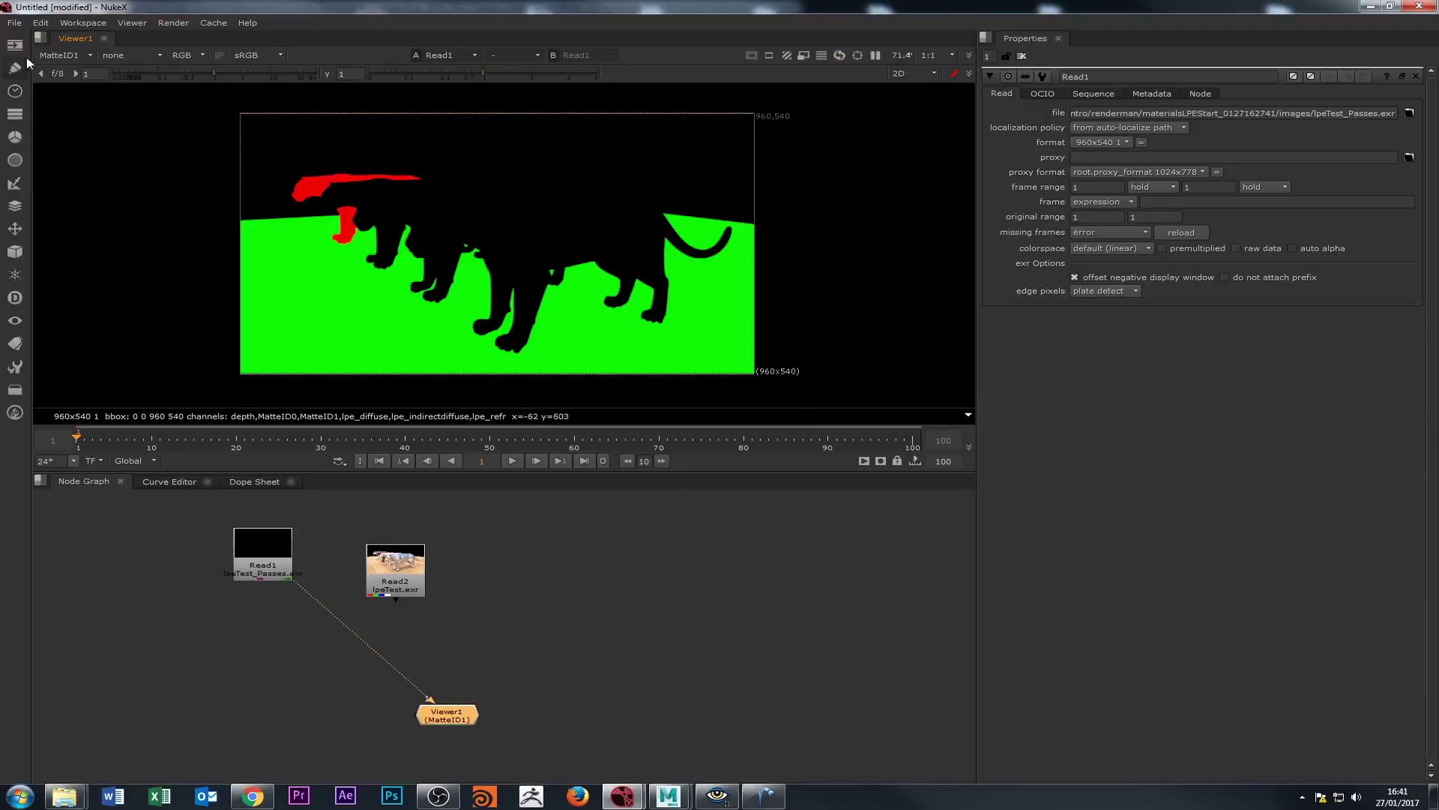
# View the lpe_diffuse and lpe_indirectdiffuse layers of the passes file.
pyautogui.click(58, 55)
pyautogui.click(88, 160)
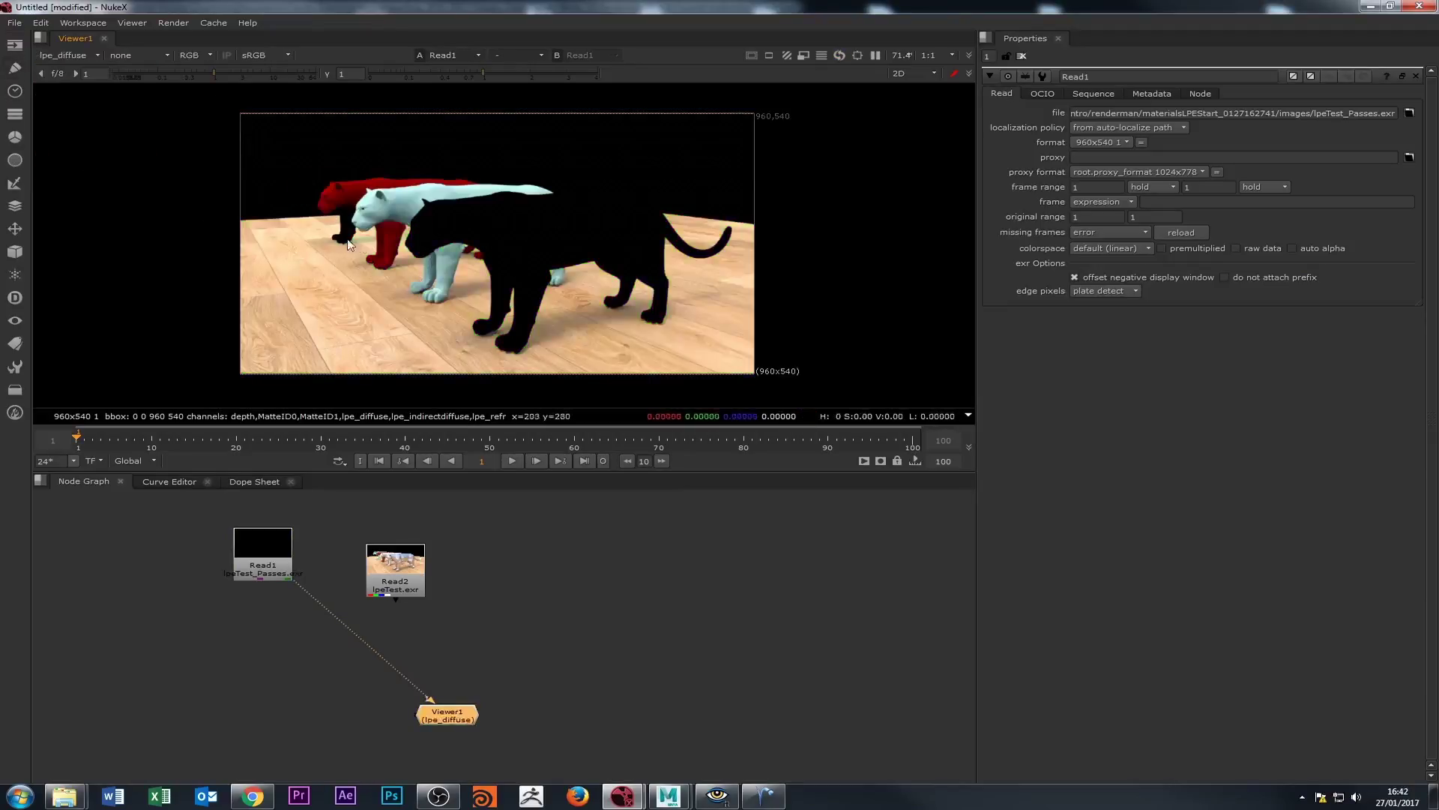
pyautogui.click(70, 56)
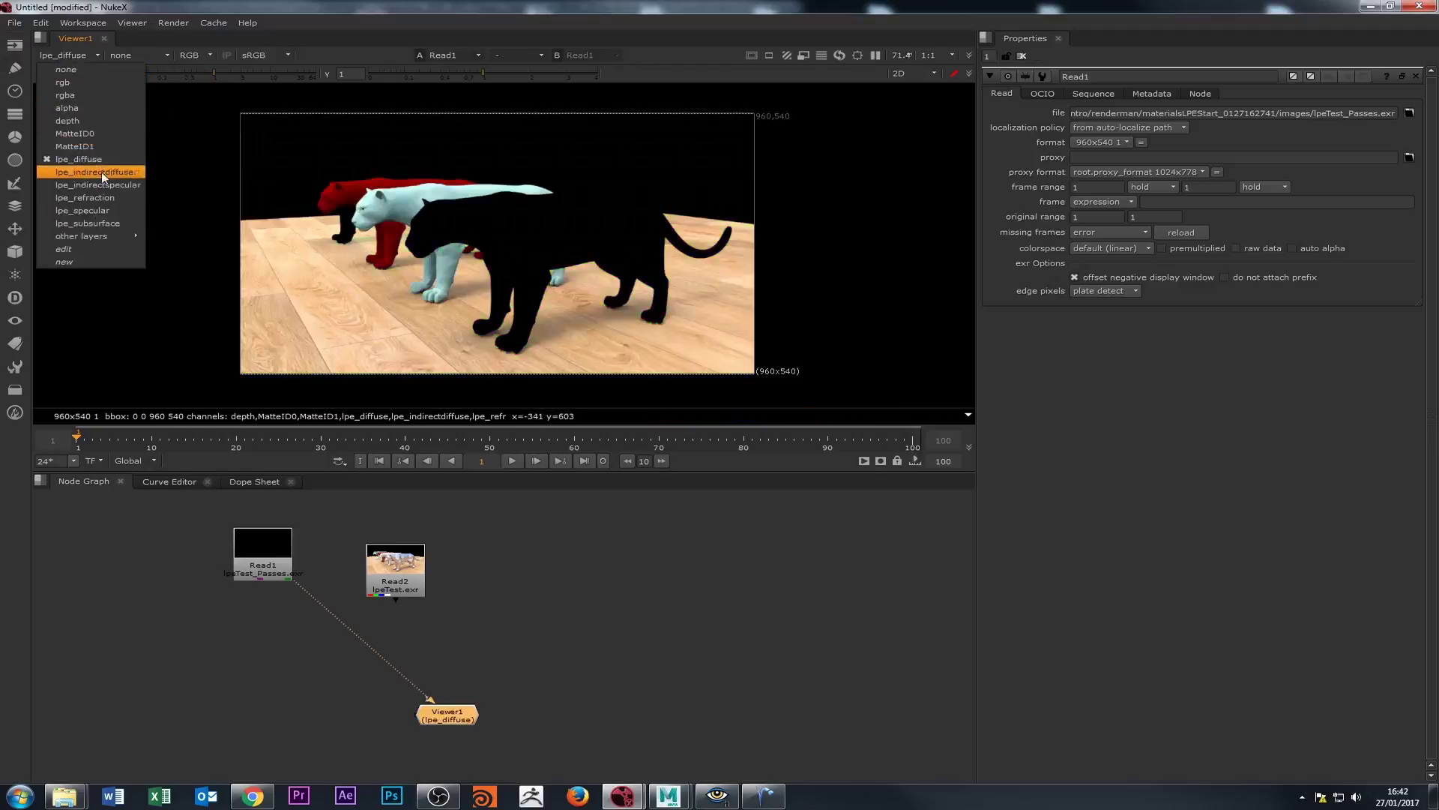
pyautogui.click(101, 173)
# View the lpe_indirectspecular, lpe_refraction, lpe_specular and lpe_subsurface layers in turn.
pyautogui.click(87, 57)
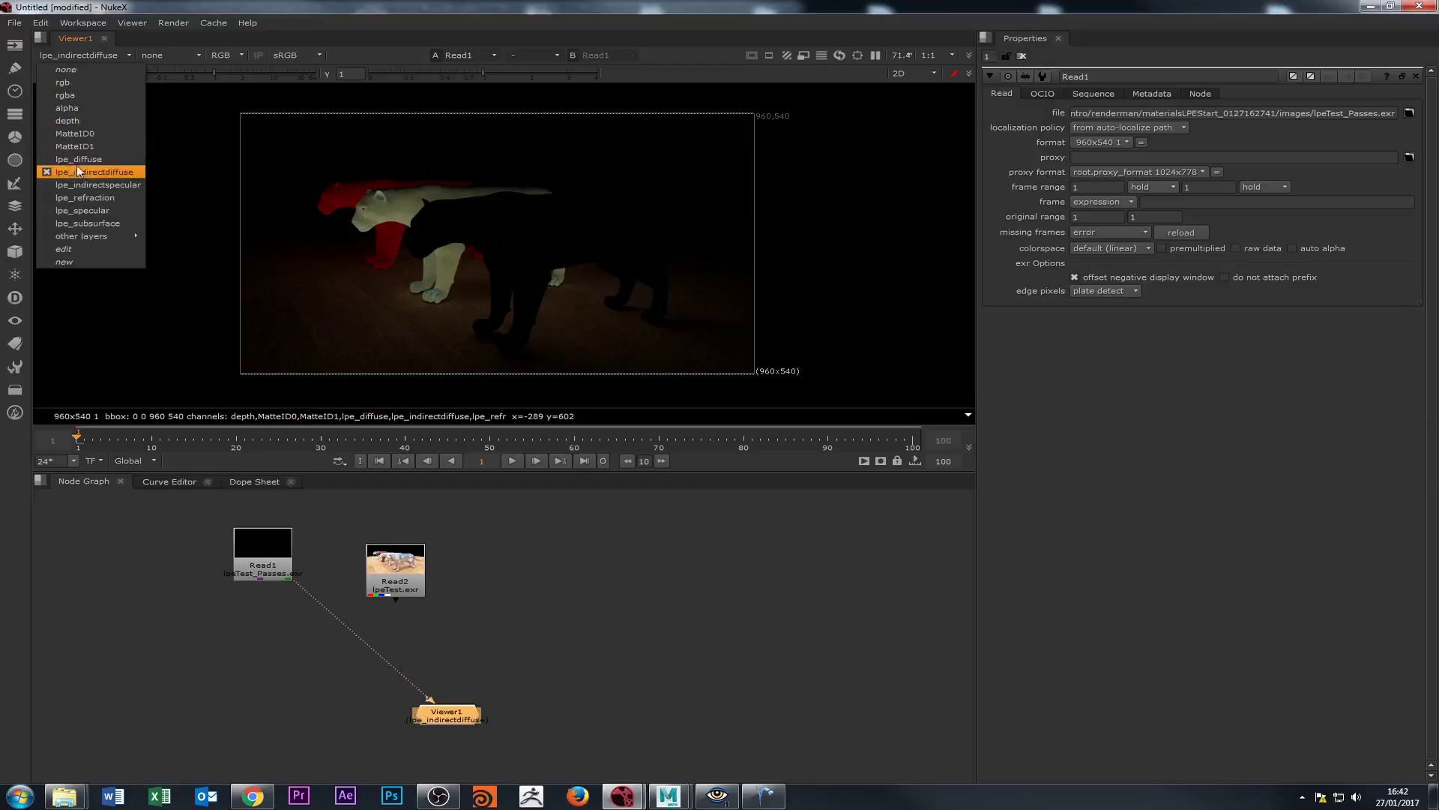
pyautogui.click(83, 184)
pyautogui.click(78, 55)
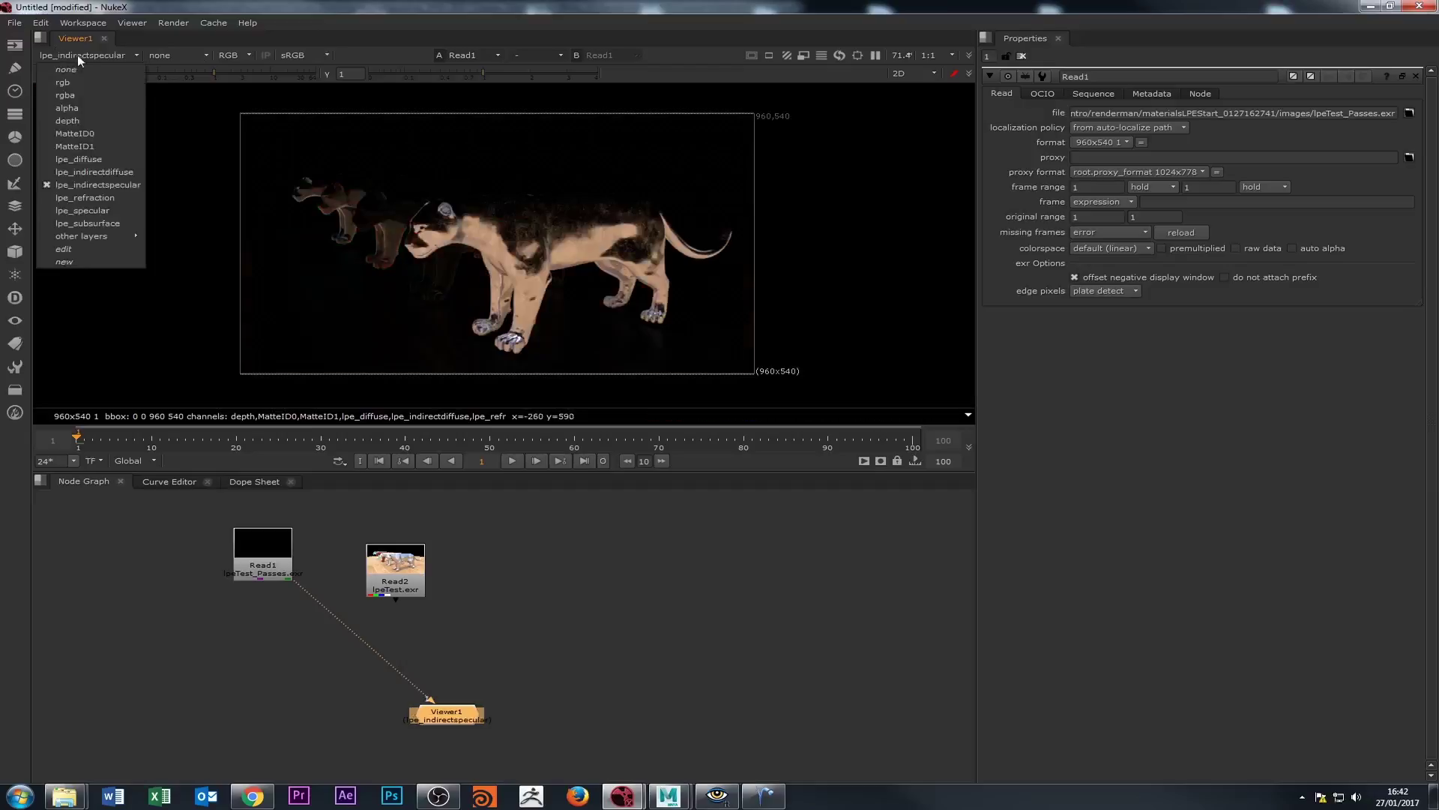
pyautogui.click(85, 197)
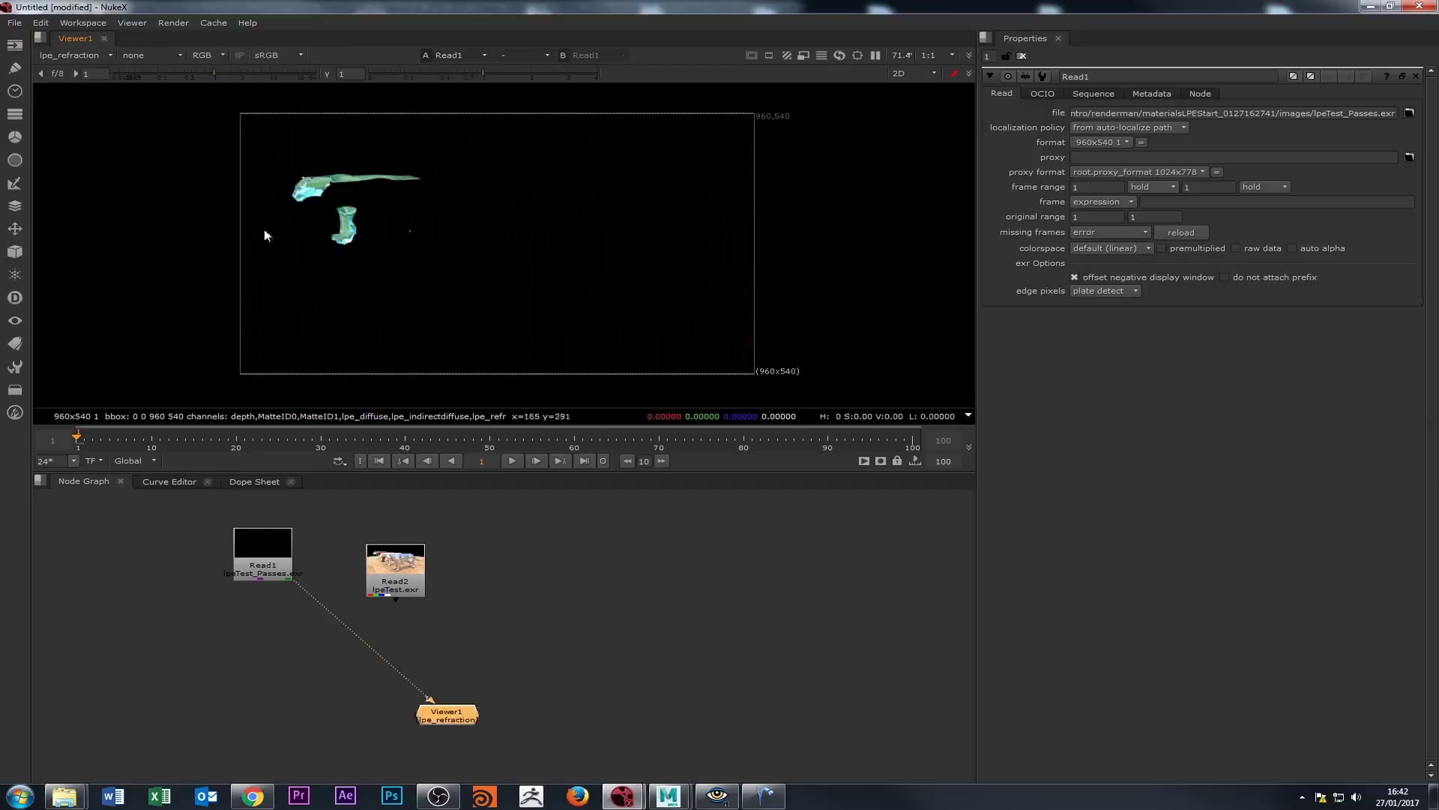
pyautogui.click(72, 57)
pyautogui.click(75, 209)
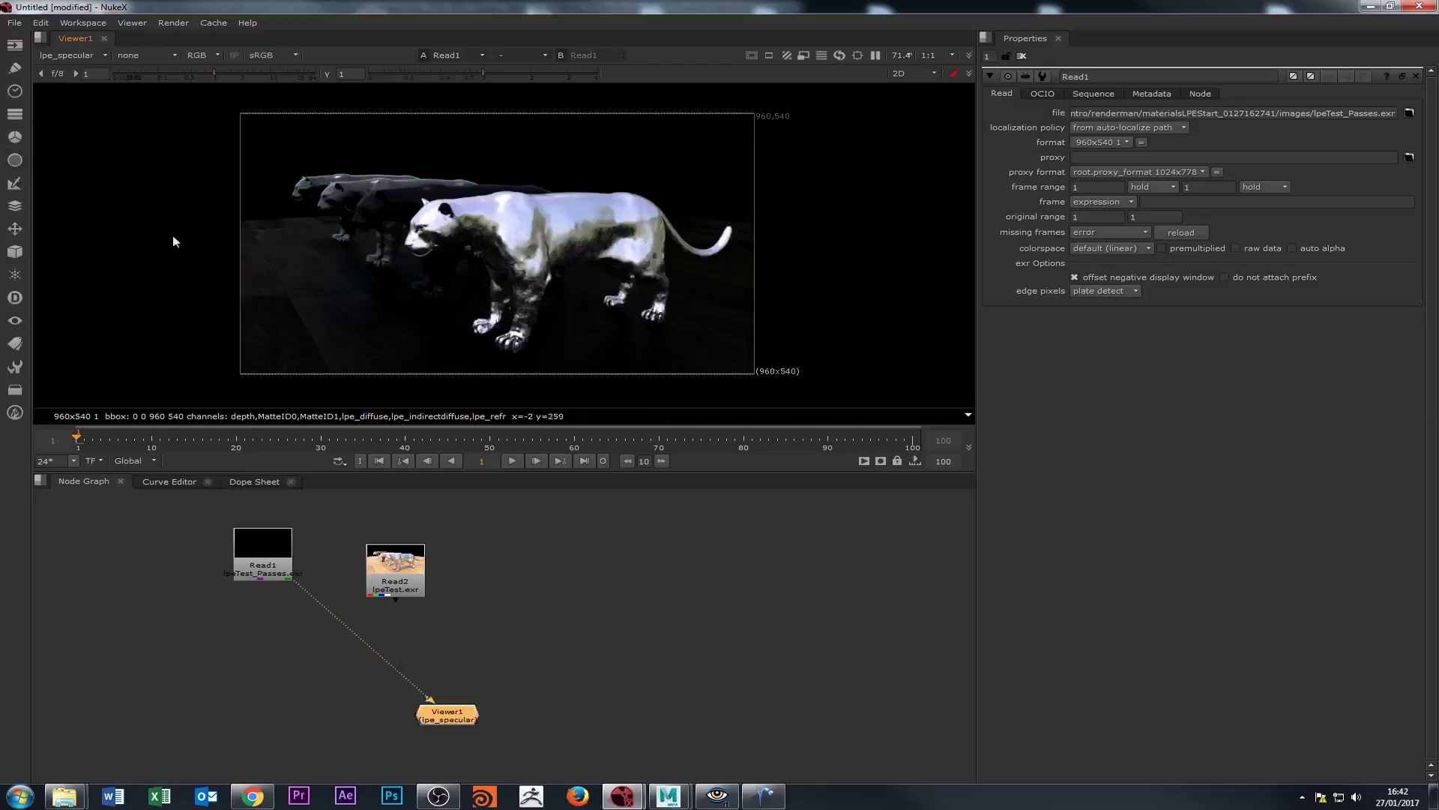
pyautogui.click(72, 55)
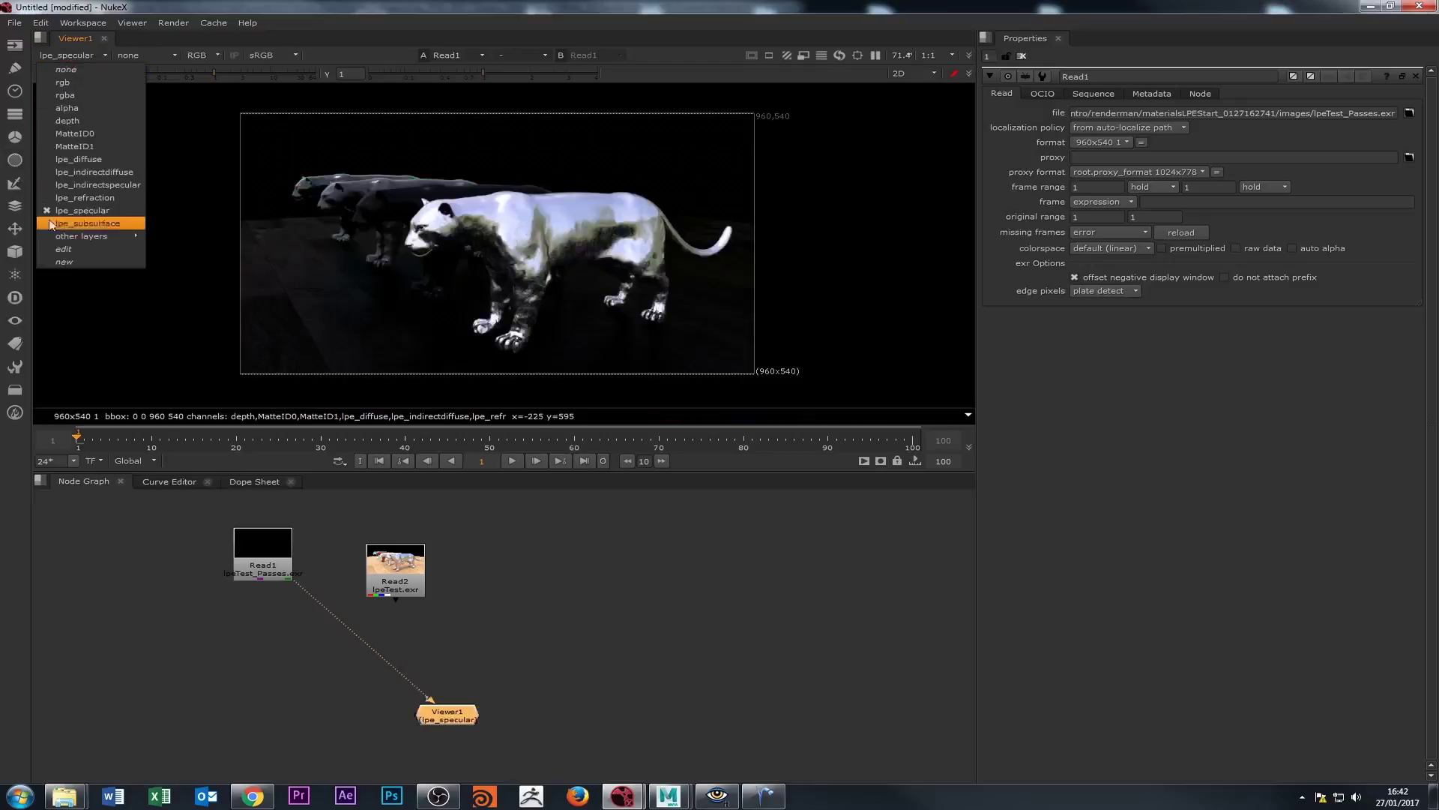
pyautogui.click(80, 225)
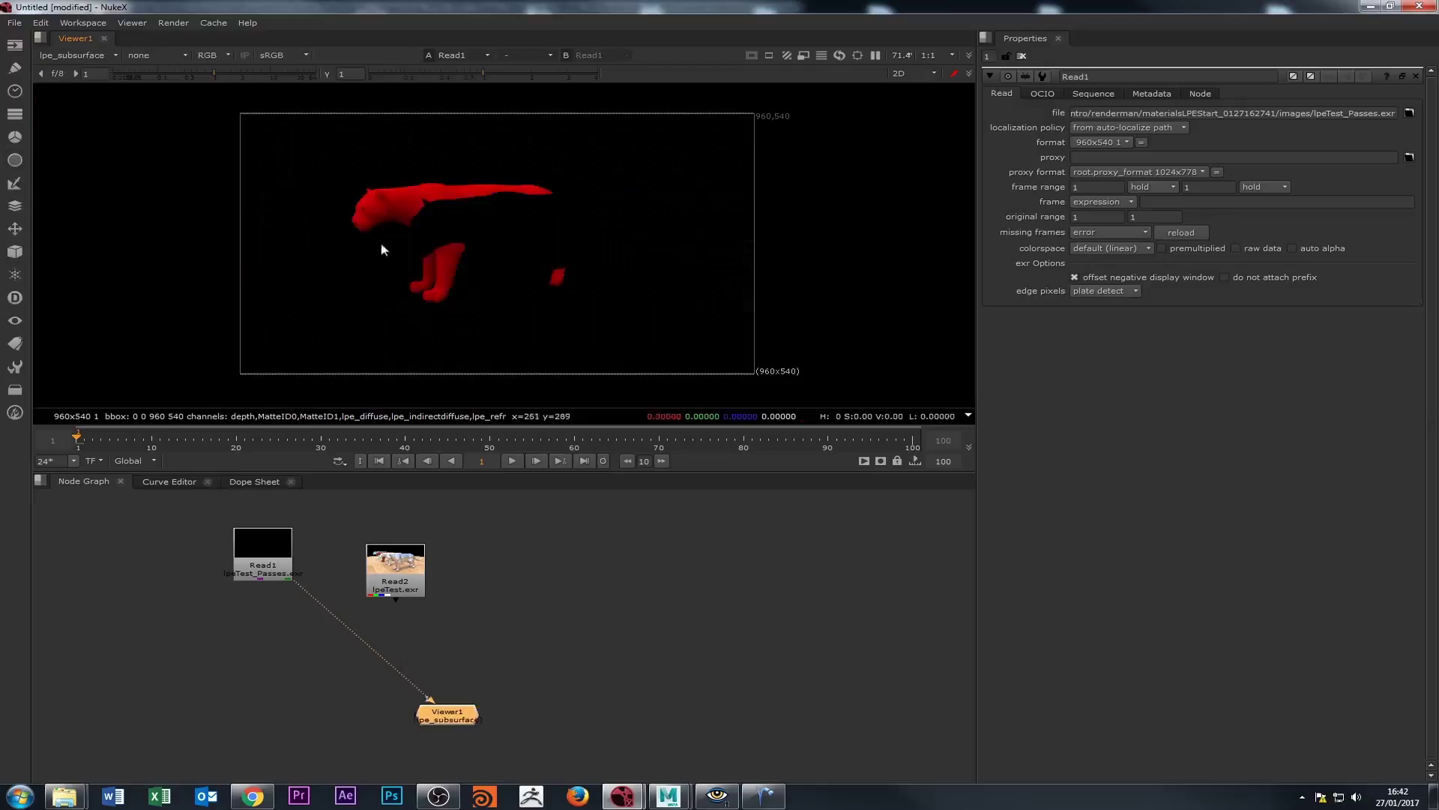
# Check the mask_planartrack layer of the passes file and switch the viewer back to the rgba layer.
pyautogui.click(70, 56)
pyautogui.moveTo(86, 235)
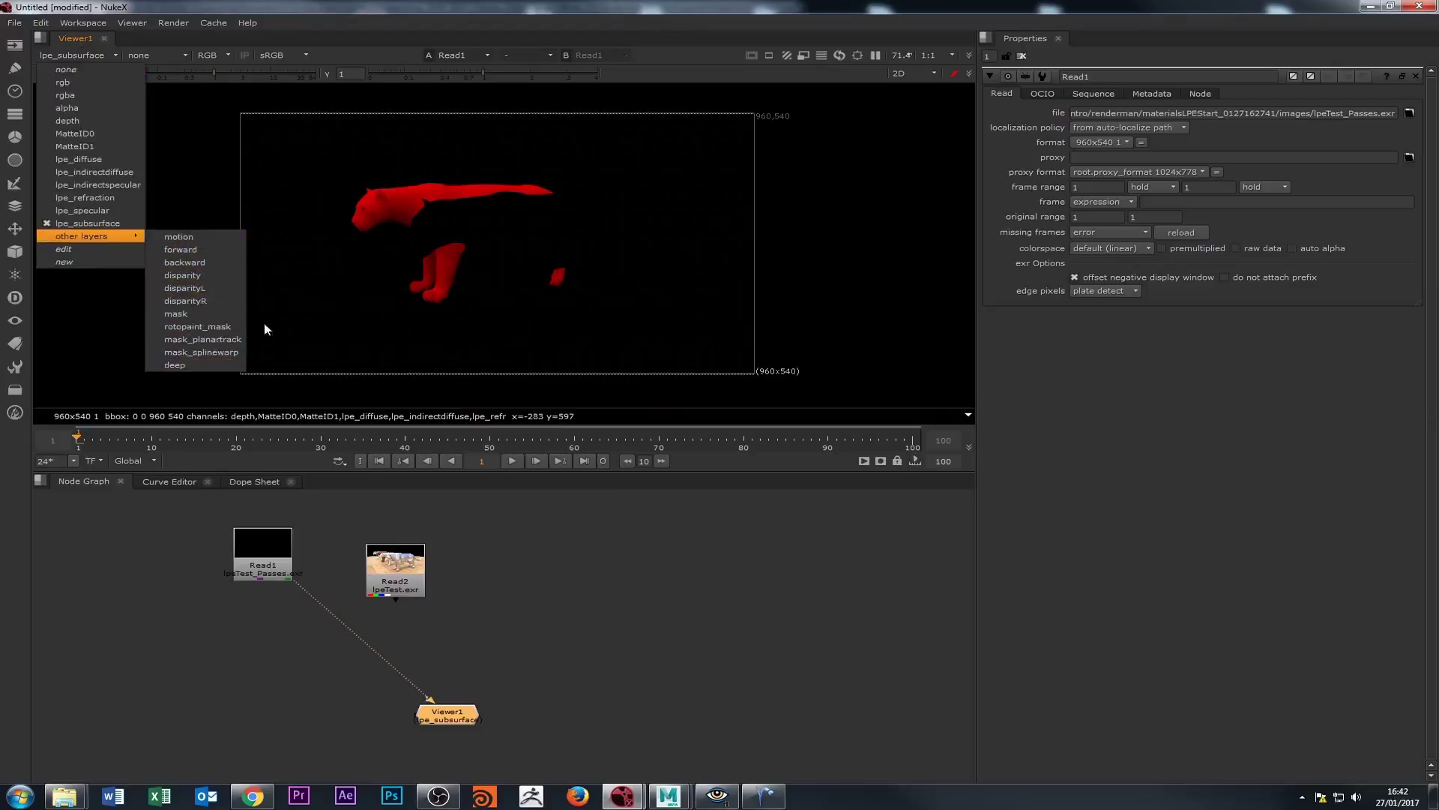
pyautogui.click(203, 339)
pyautogui.click(75, 56)
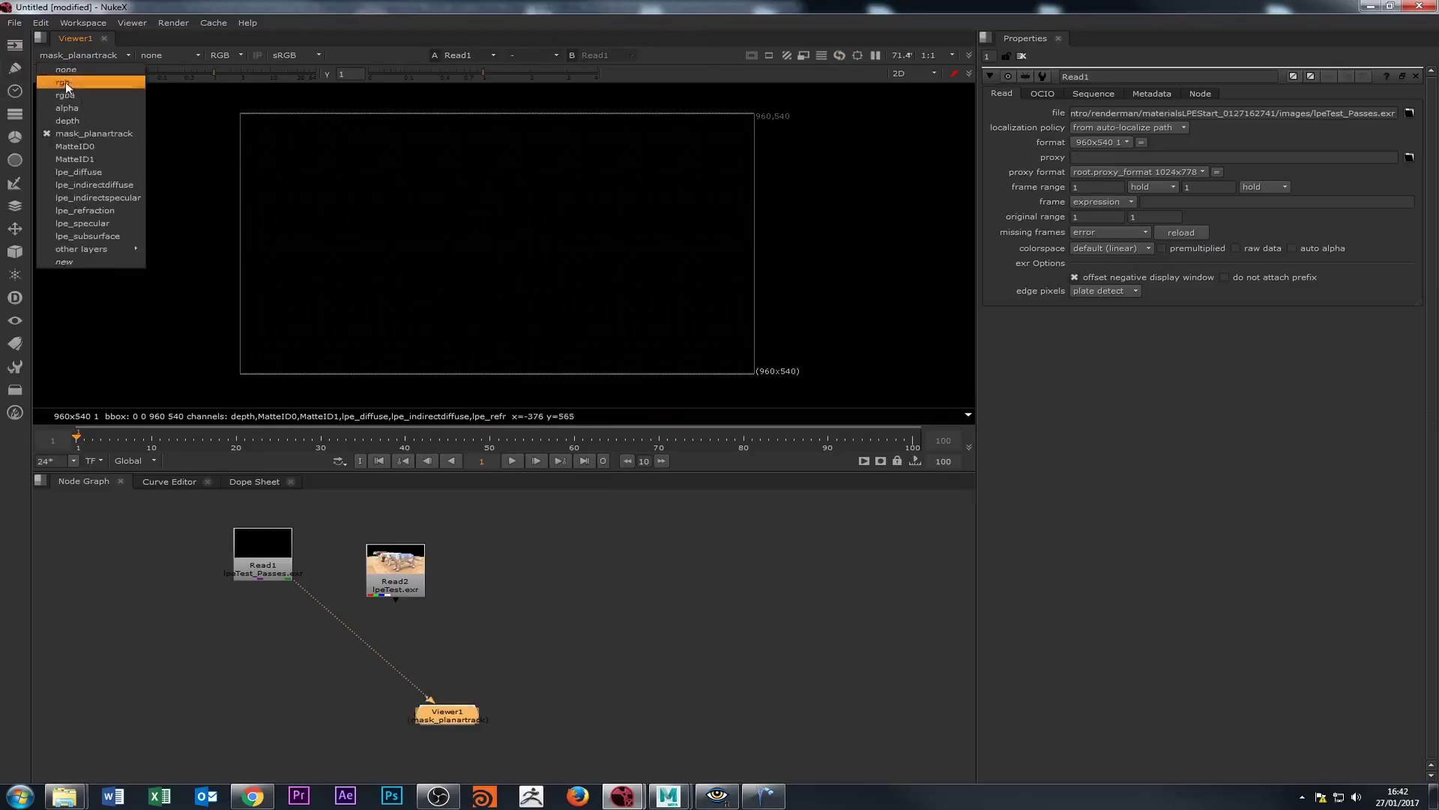
pyautogui.click(69, 96)
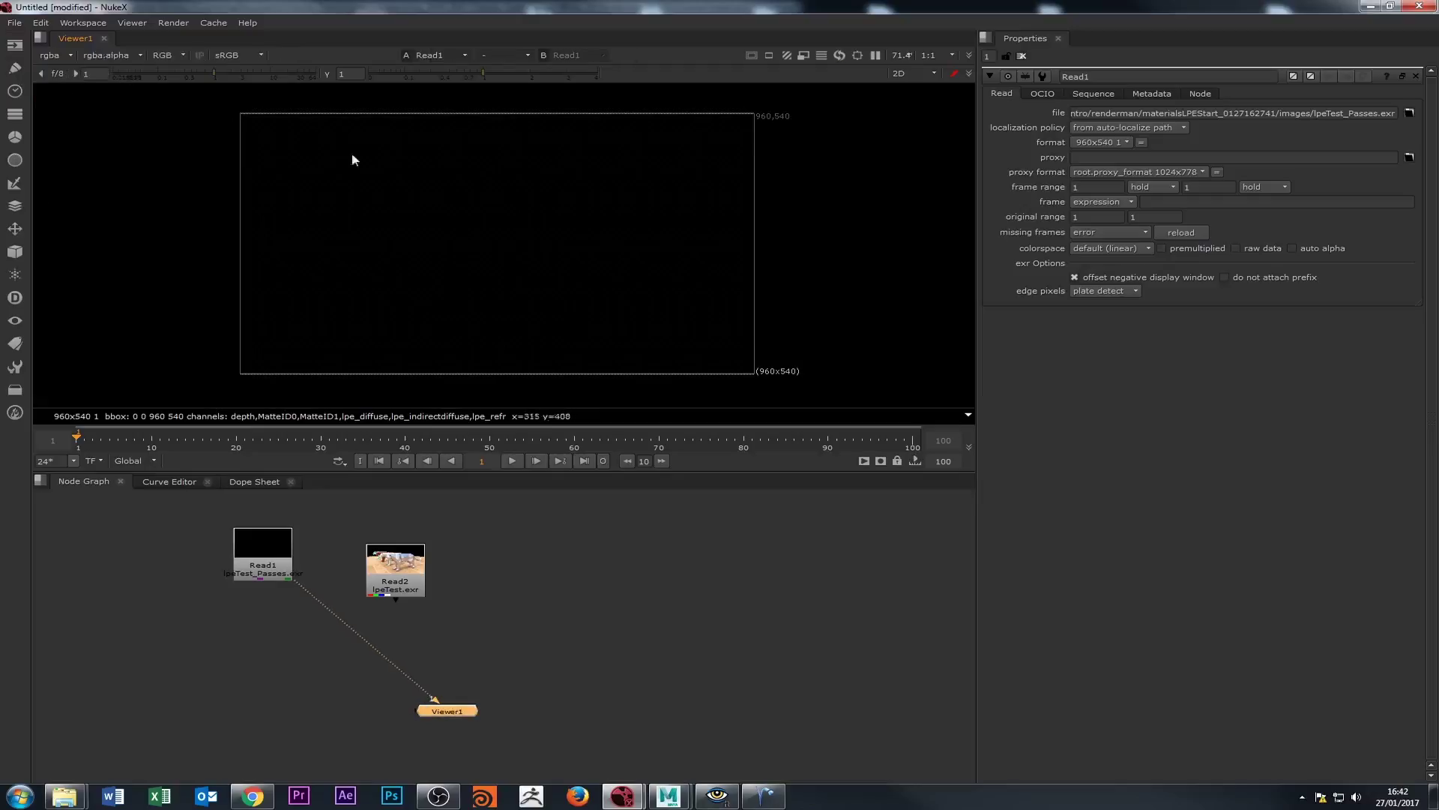
# Connect the viewer to the lpeTest.exr read node, check its alpha layer and return to rgba.
pyautogui.doubleClick(399, 564)
pyautogui.press('1')
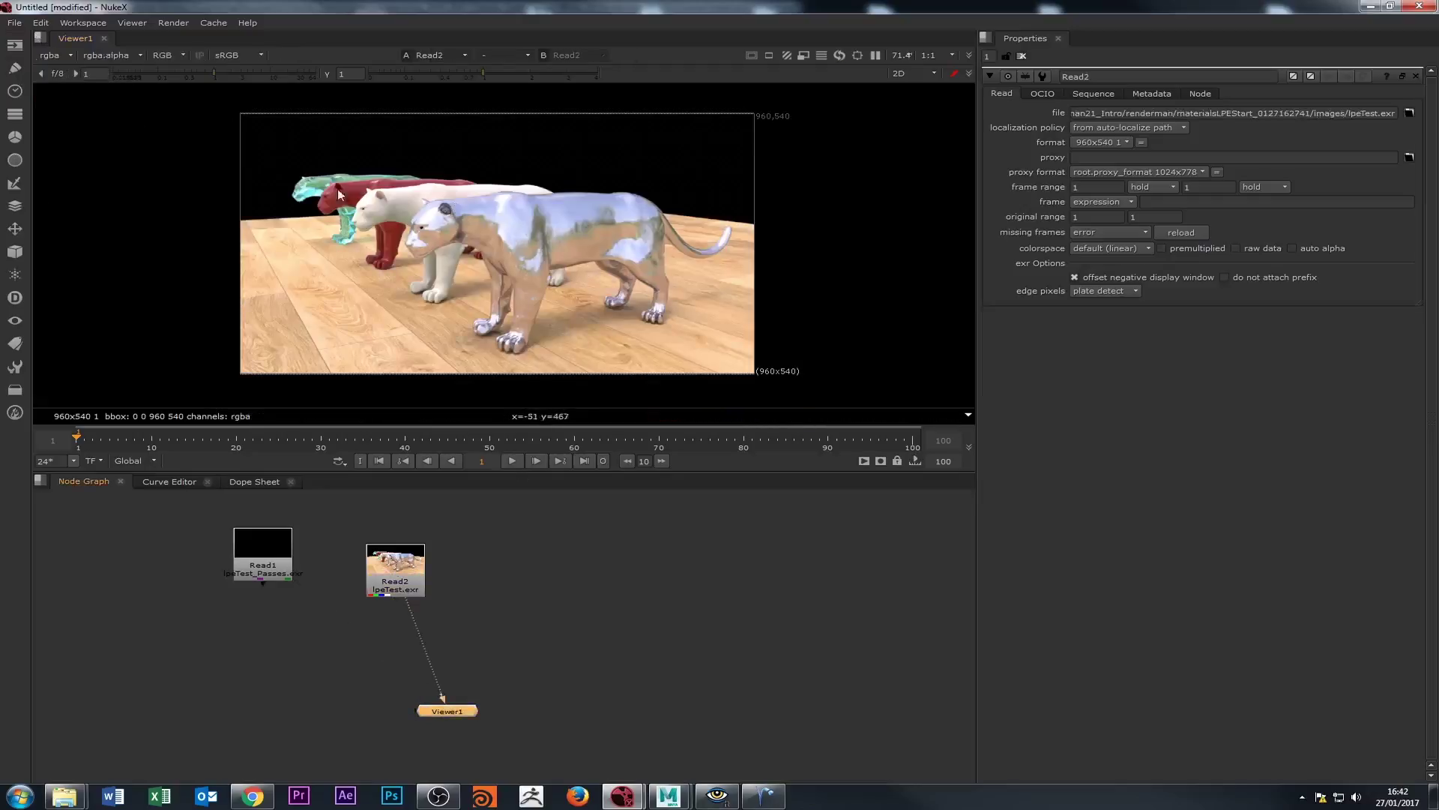
pyautogui.click(55, 55)
pyautogui.click(71, 110)
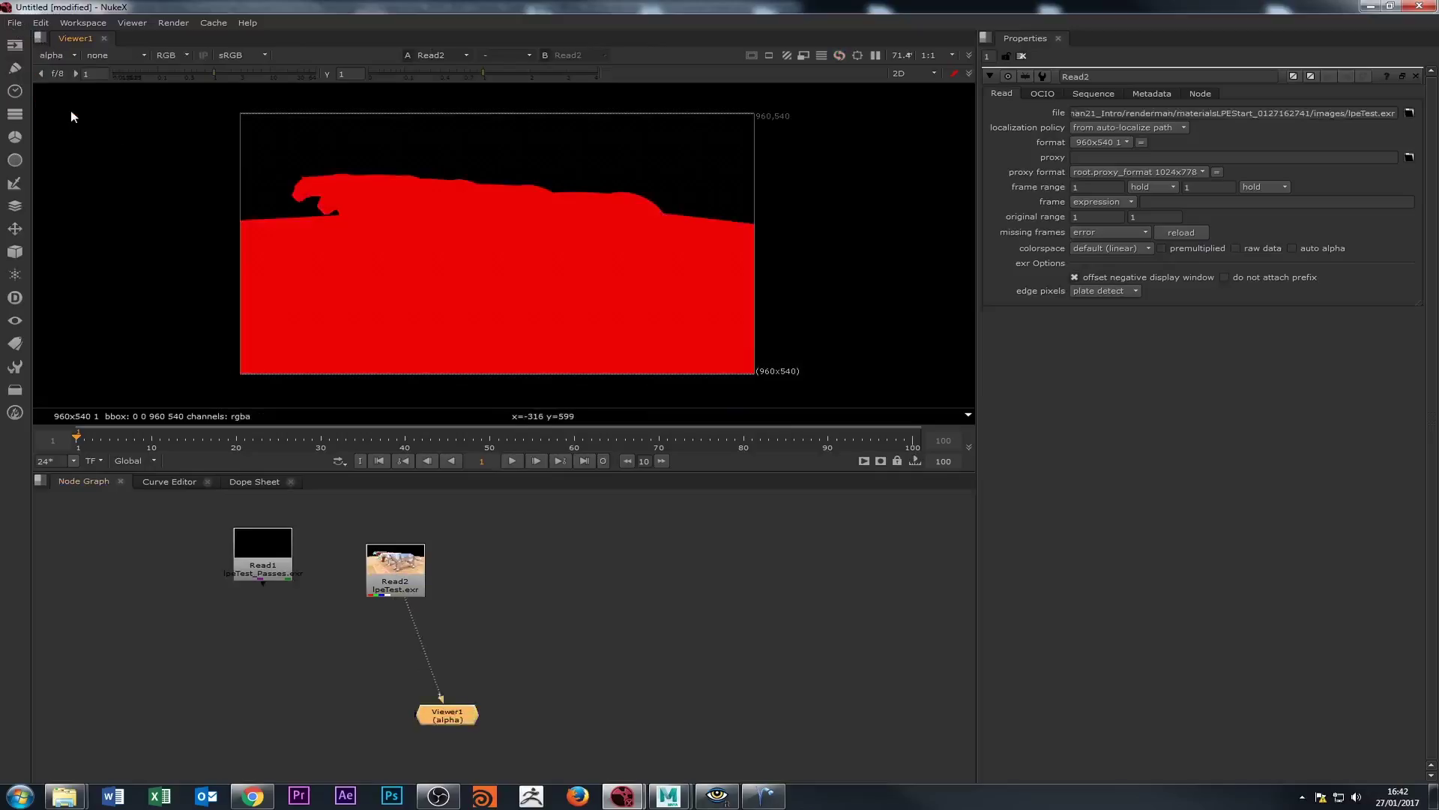
pyautogui.click(55, 55)
pyautogui.click(64, 91)
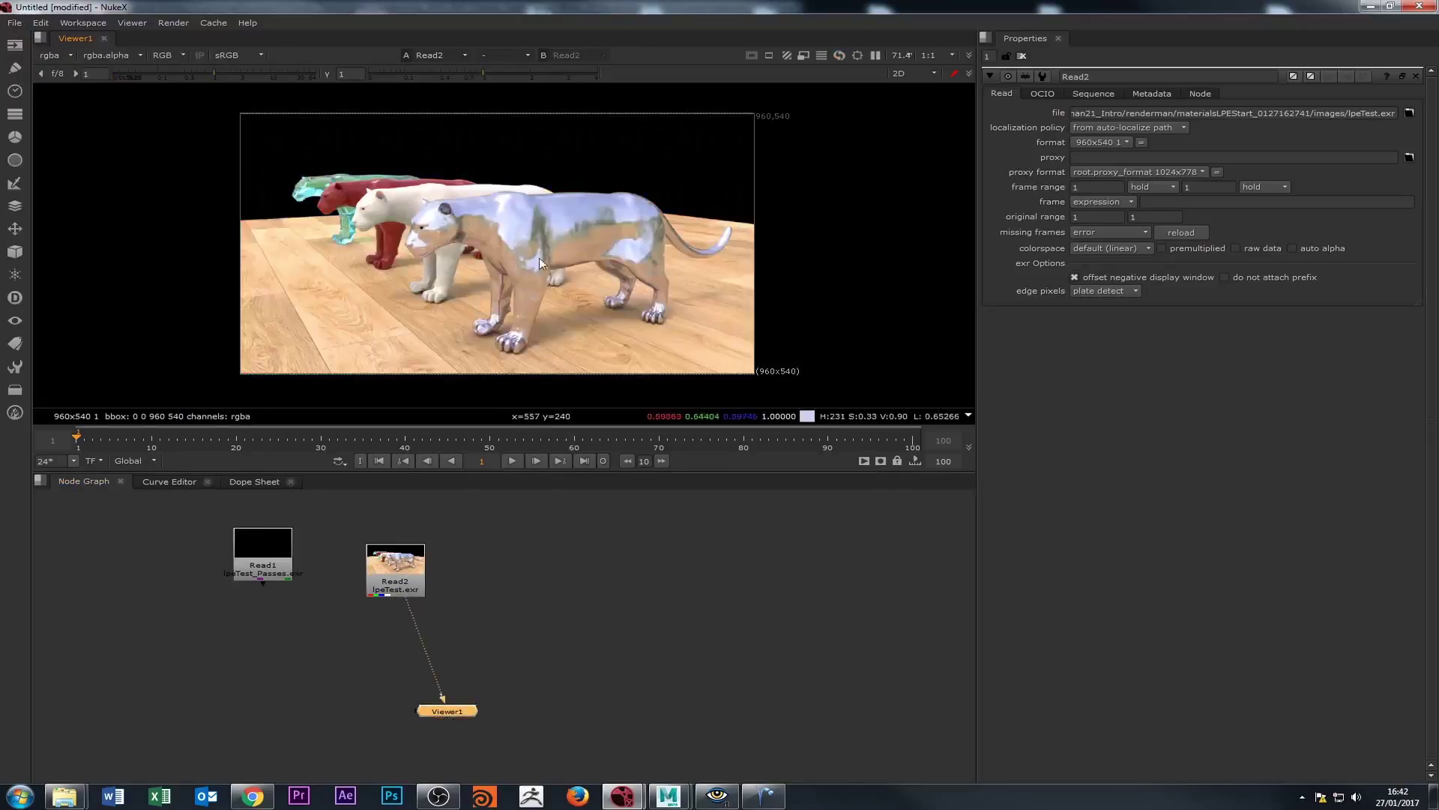
# Inspect the red, green, blue and alpha channels of the lpeTest.exr render individually, and restore the full-colour display.
pyautogui.press('r')
pyautogui.press('g')
pyautogui.press('b')
pyautogui.press('a')
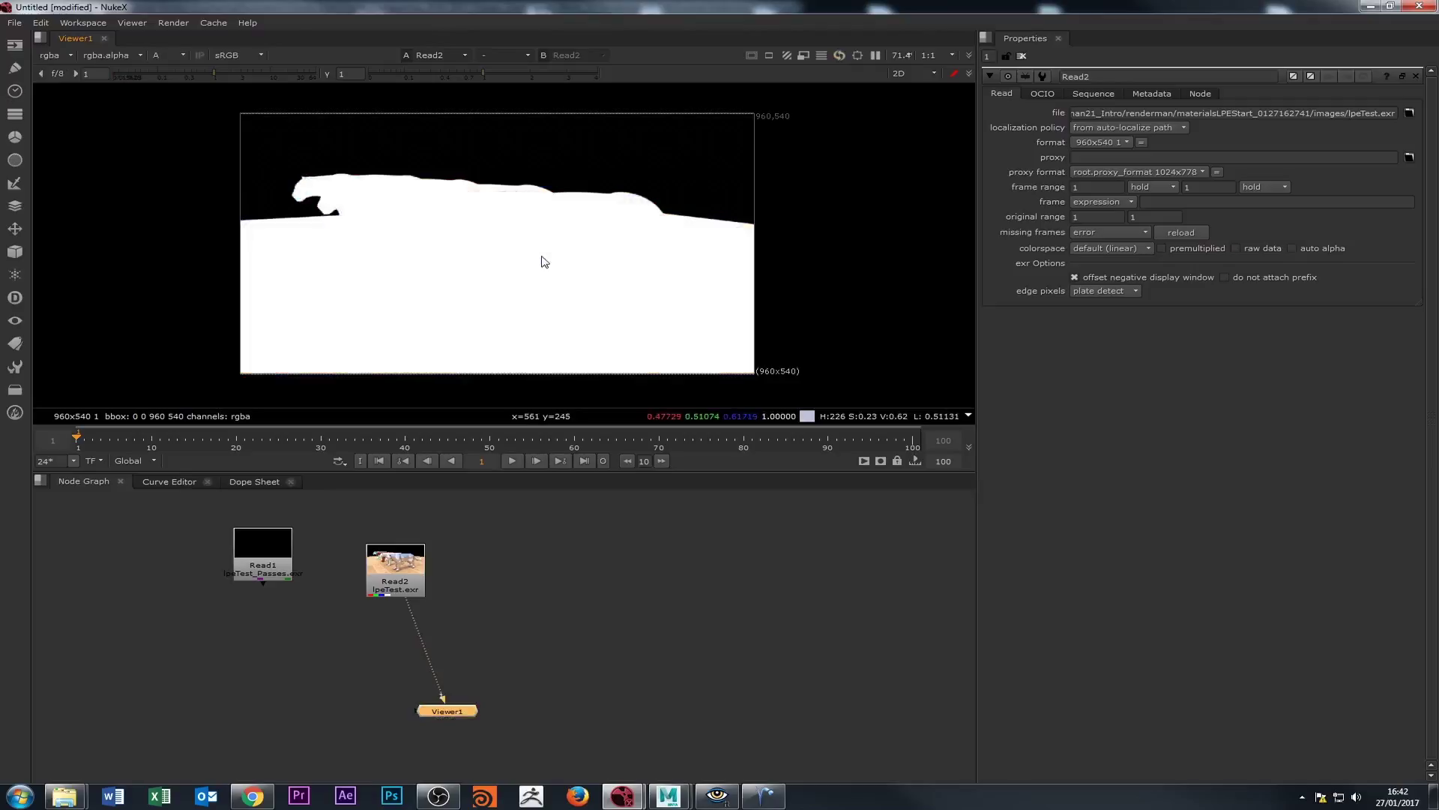
pyautogui.press('a')
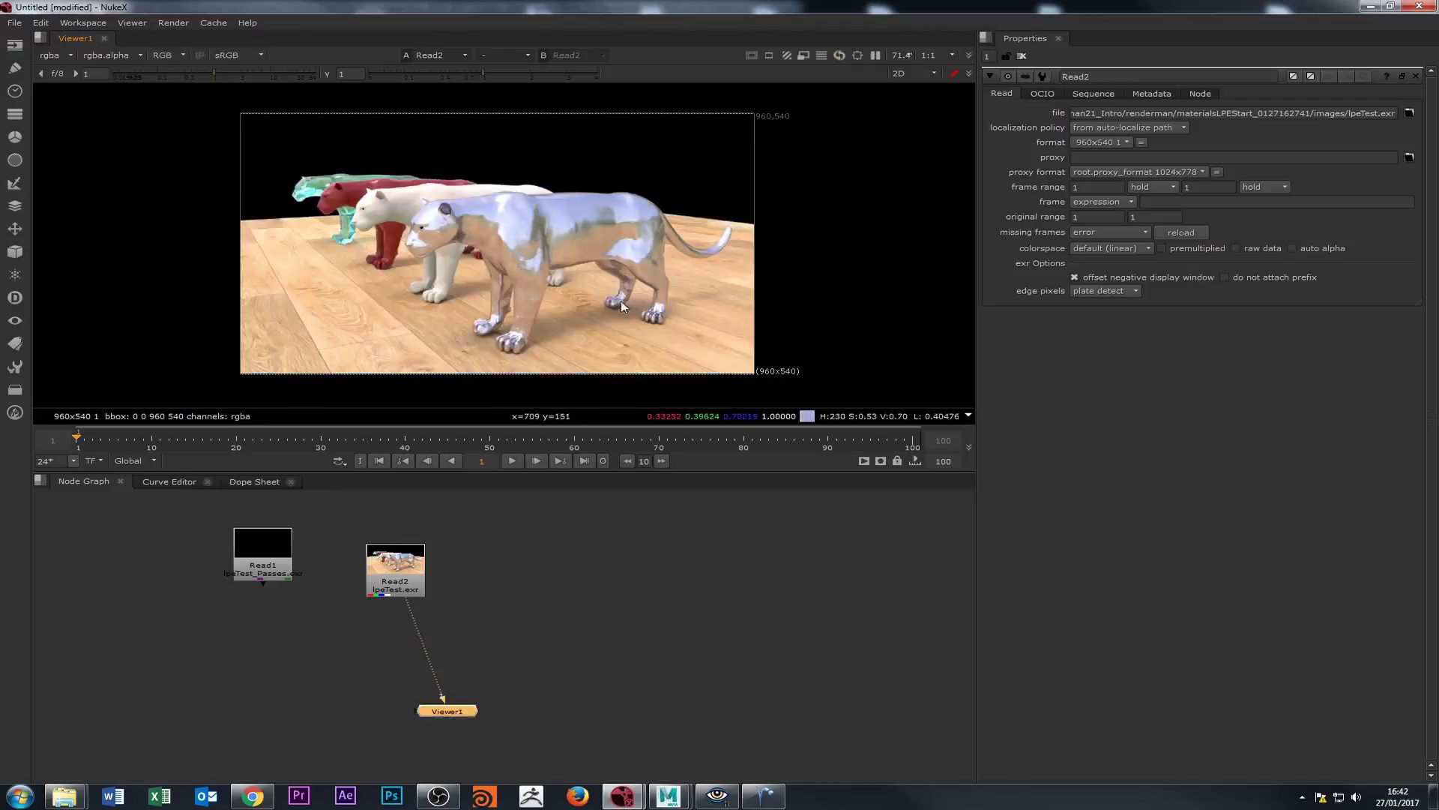